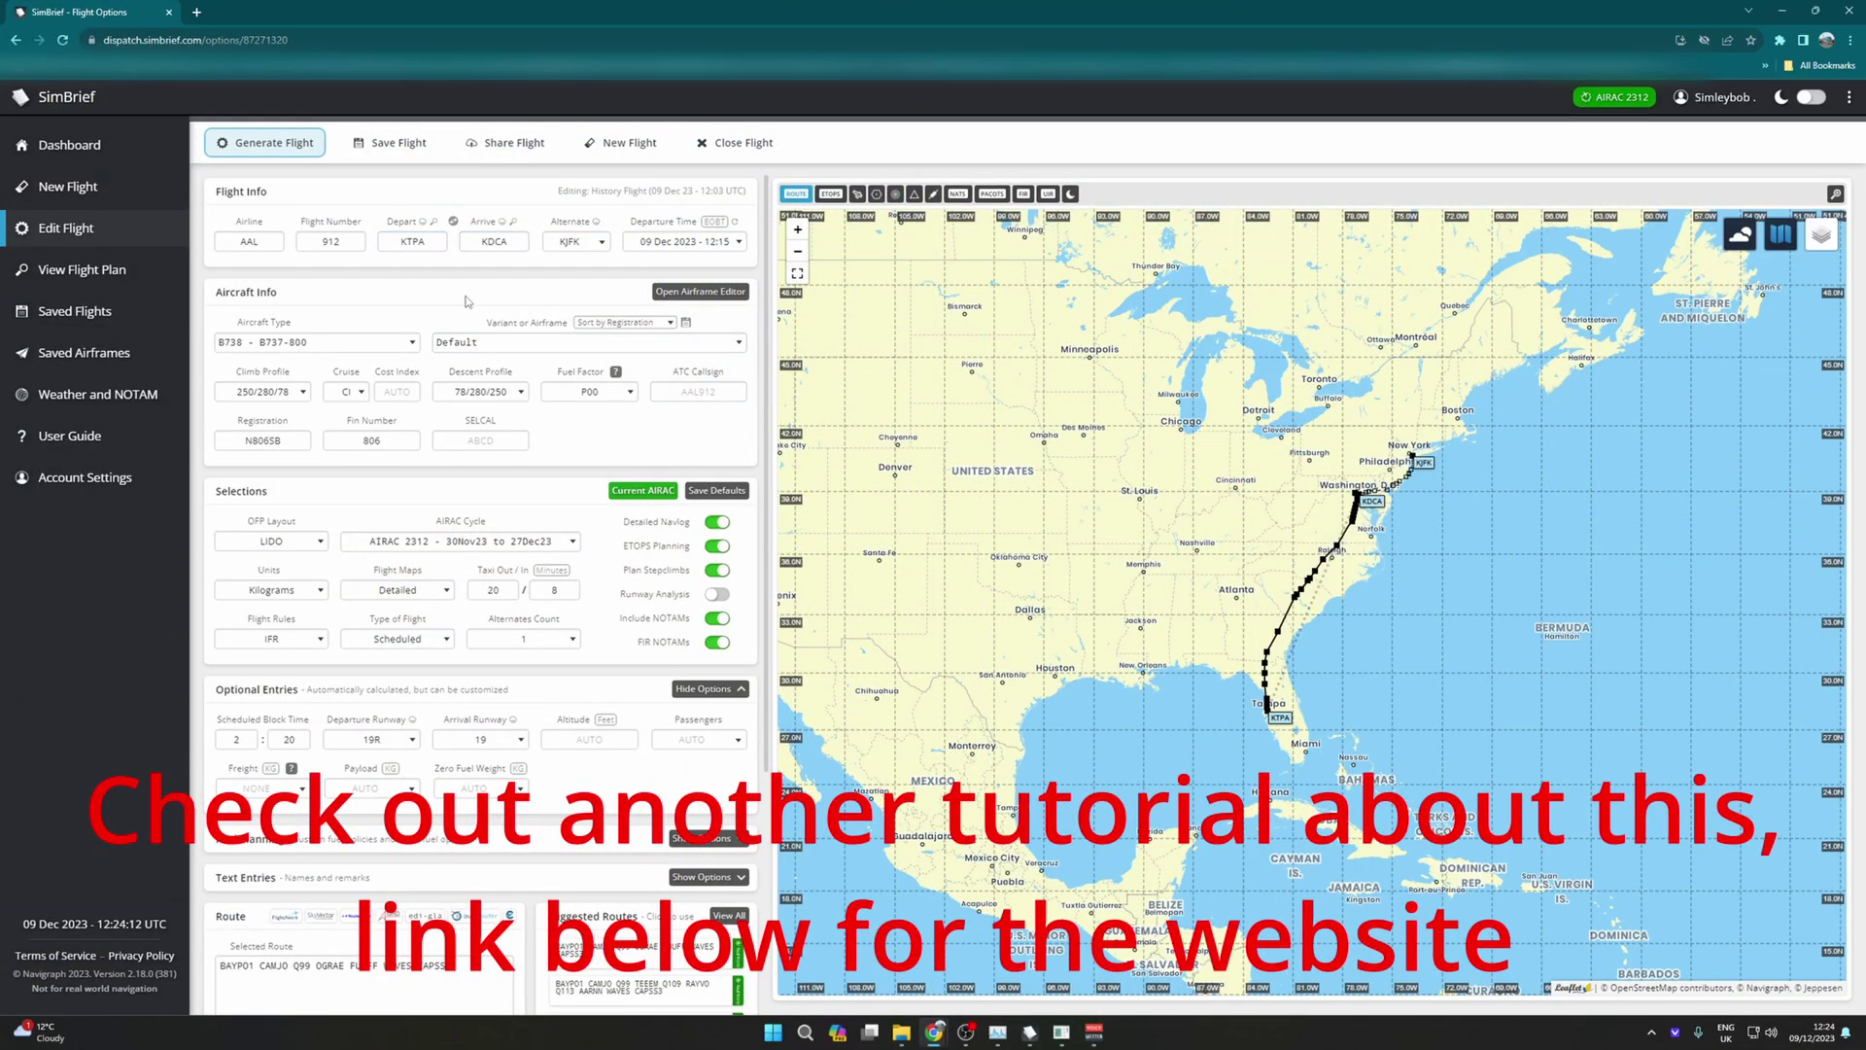
Generate the AAL912 flight plan from KTPA to KDCA and check its PDF briefing.
click(272, 143)
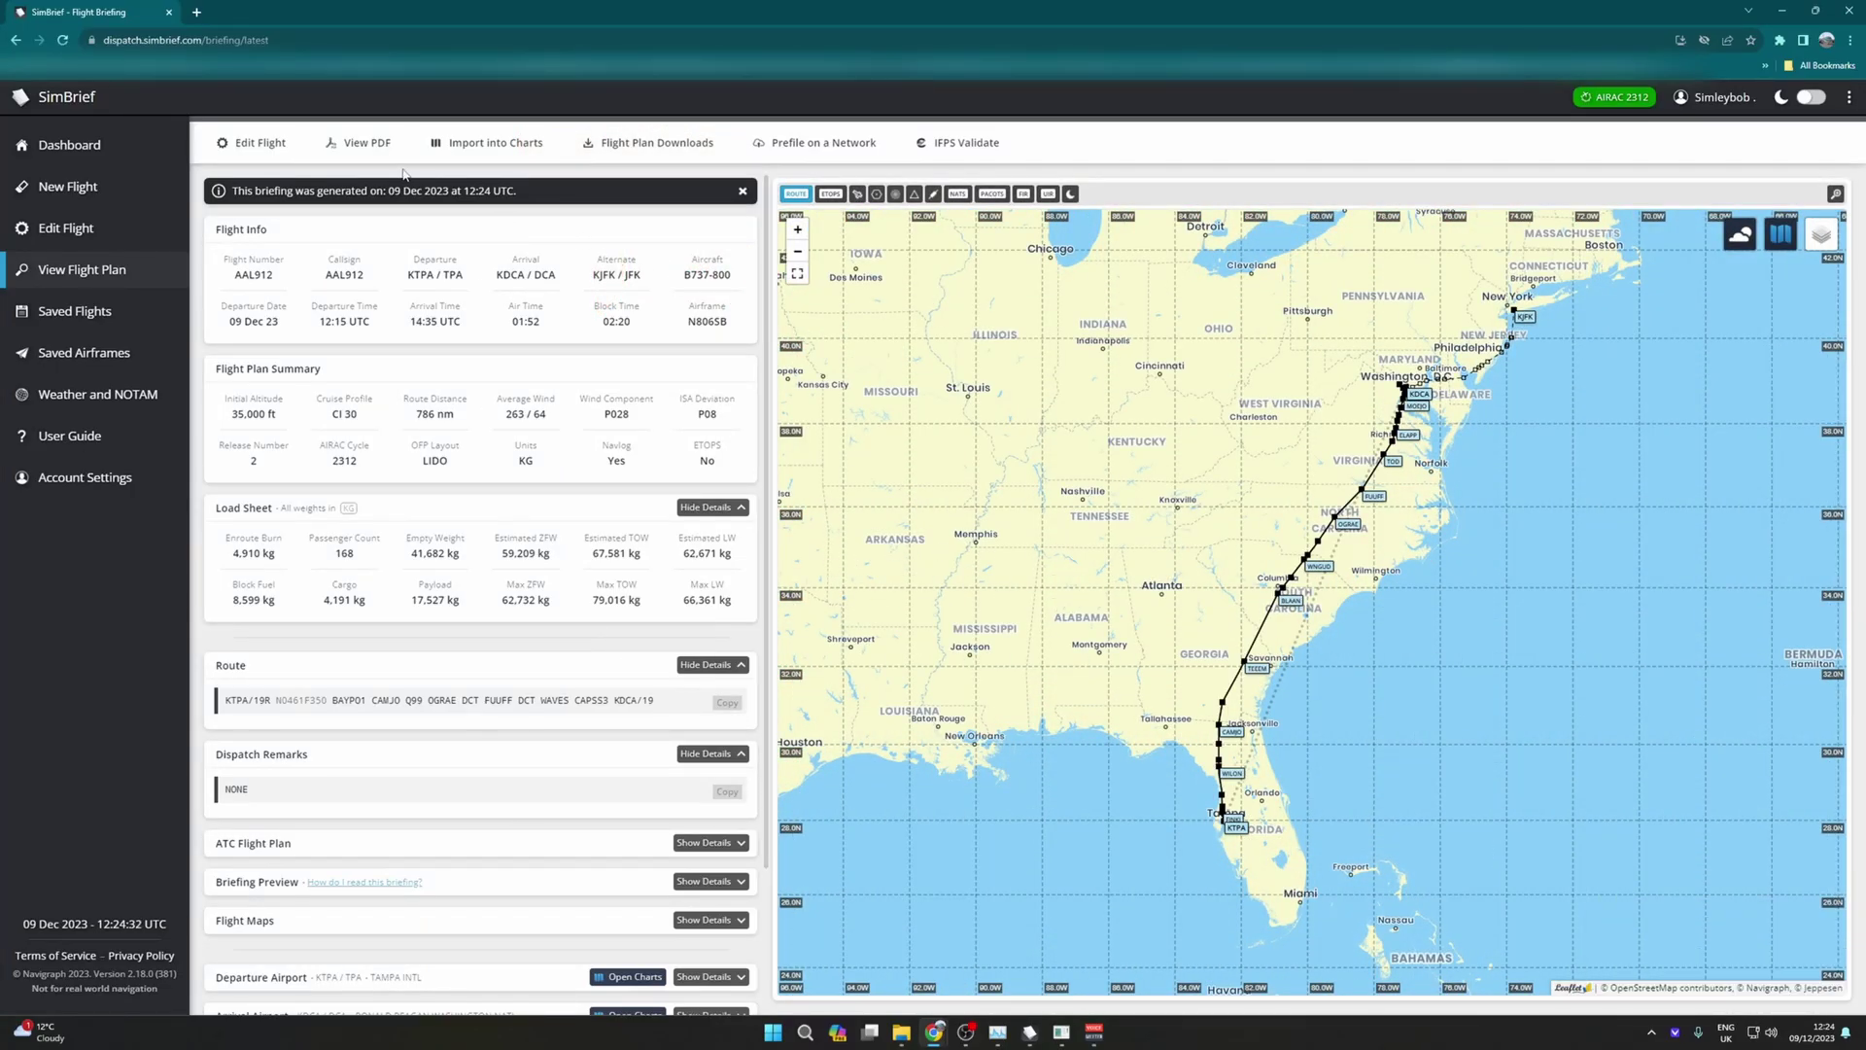
click(362, 143)
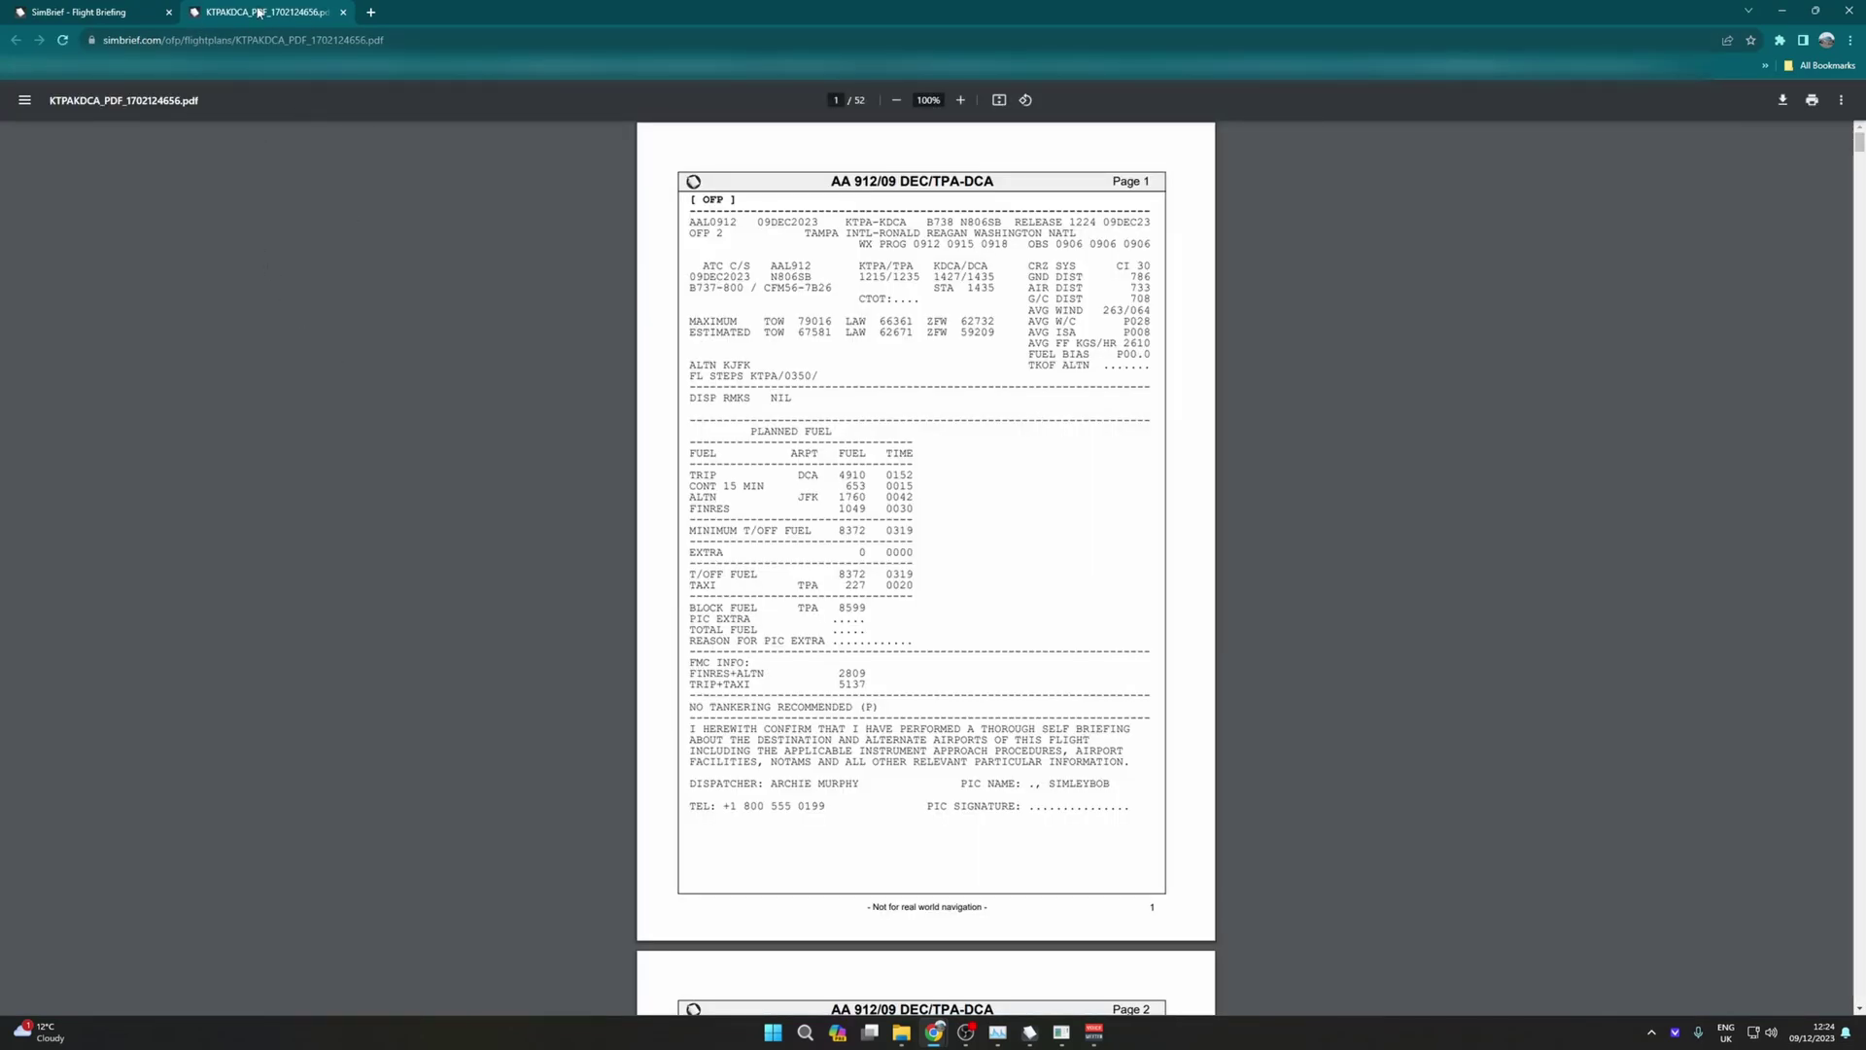
click(116, 12)
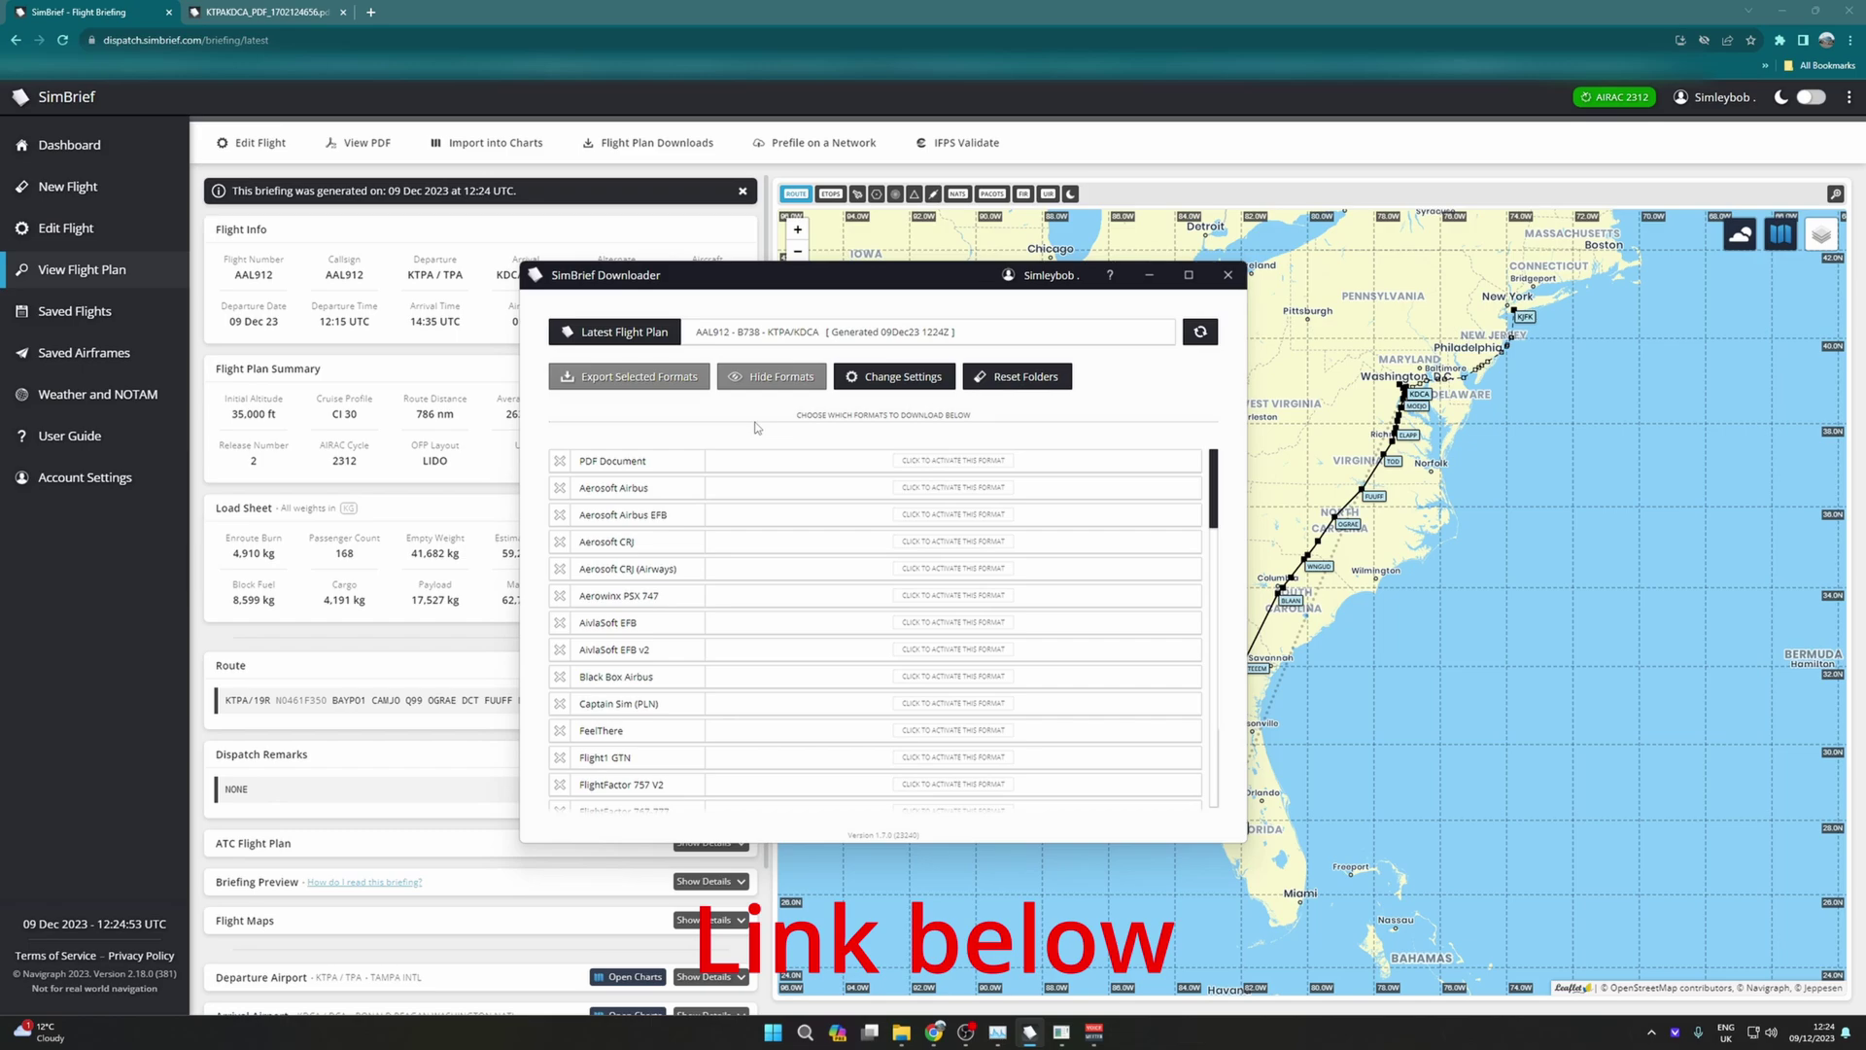
Refresh the latest flight plan in SimBrief Downloader and export it in the Zibo Mod B737 format.
click(1200, 331)
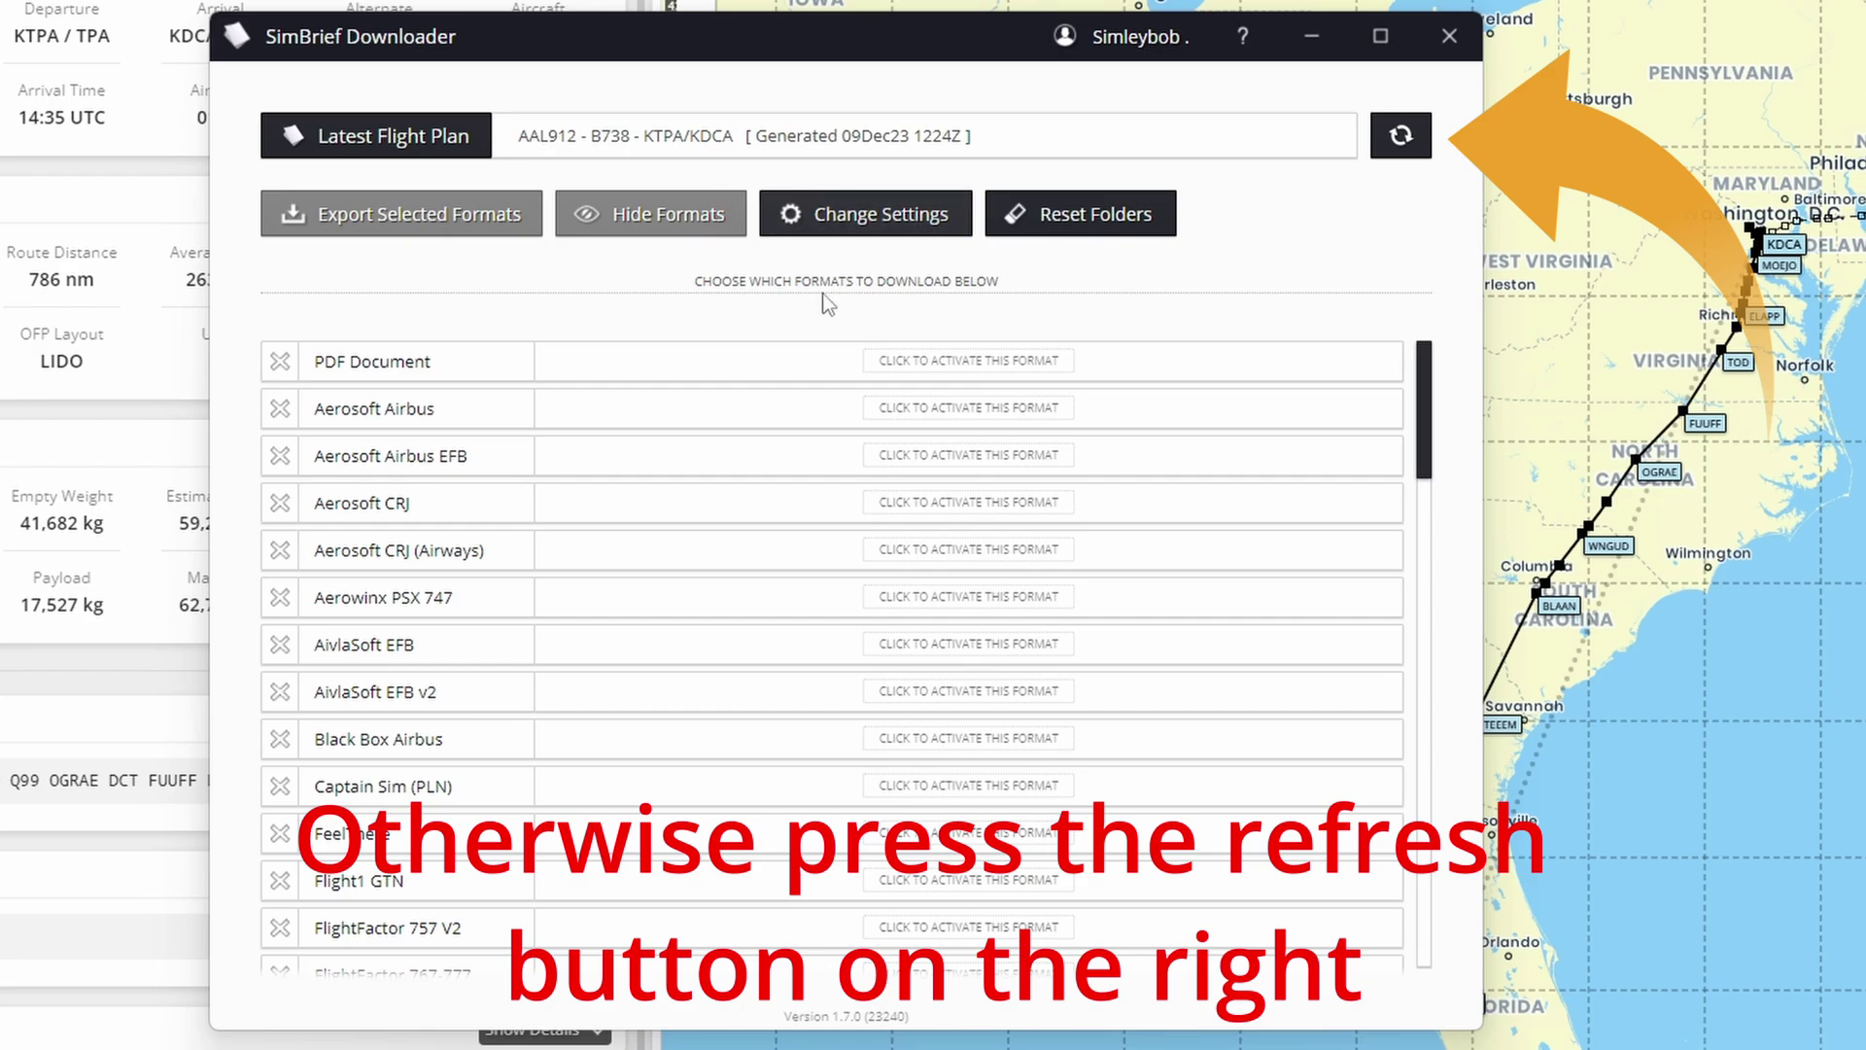
scroll(612, 387, down, 15)
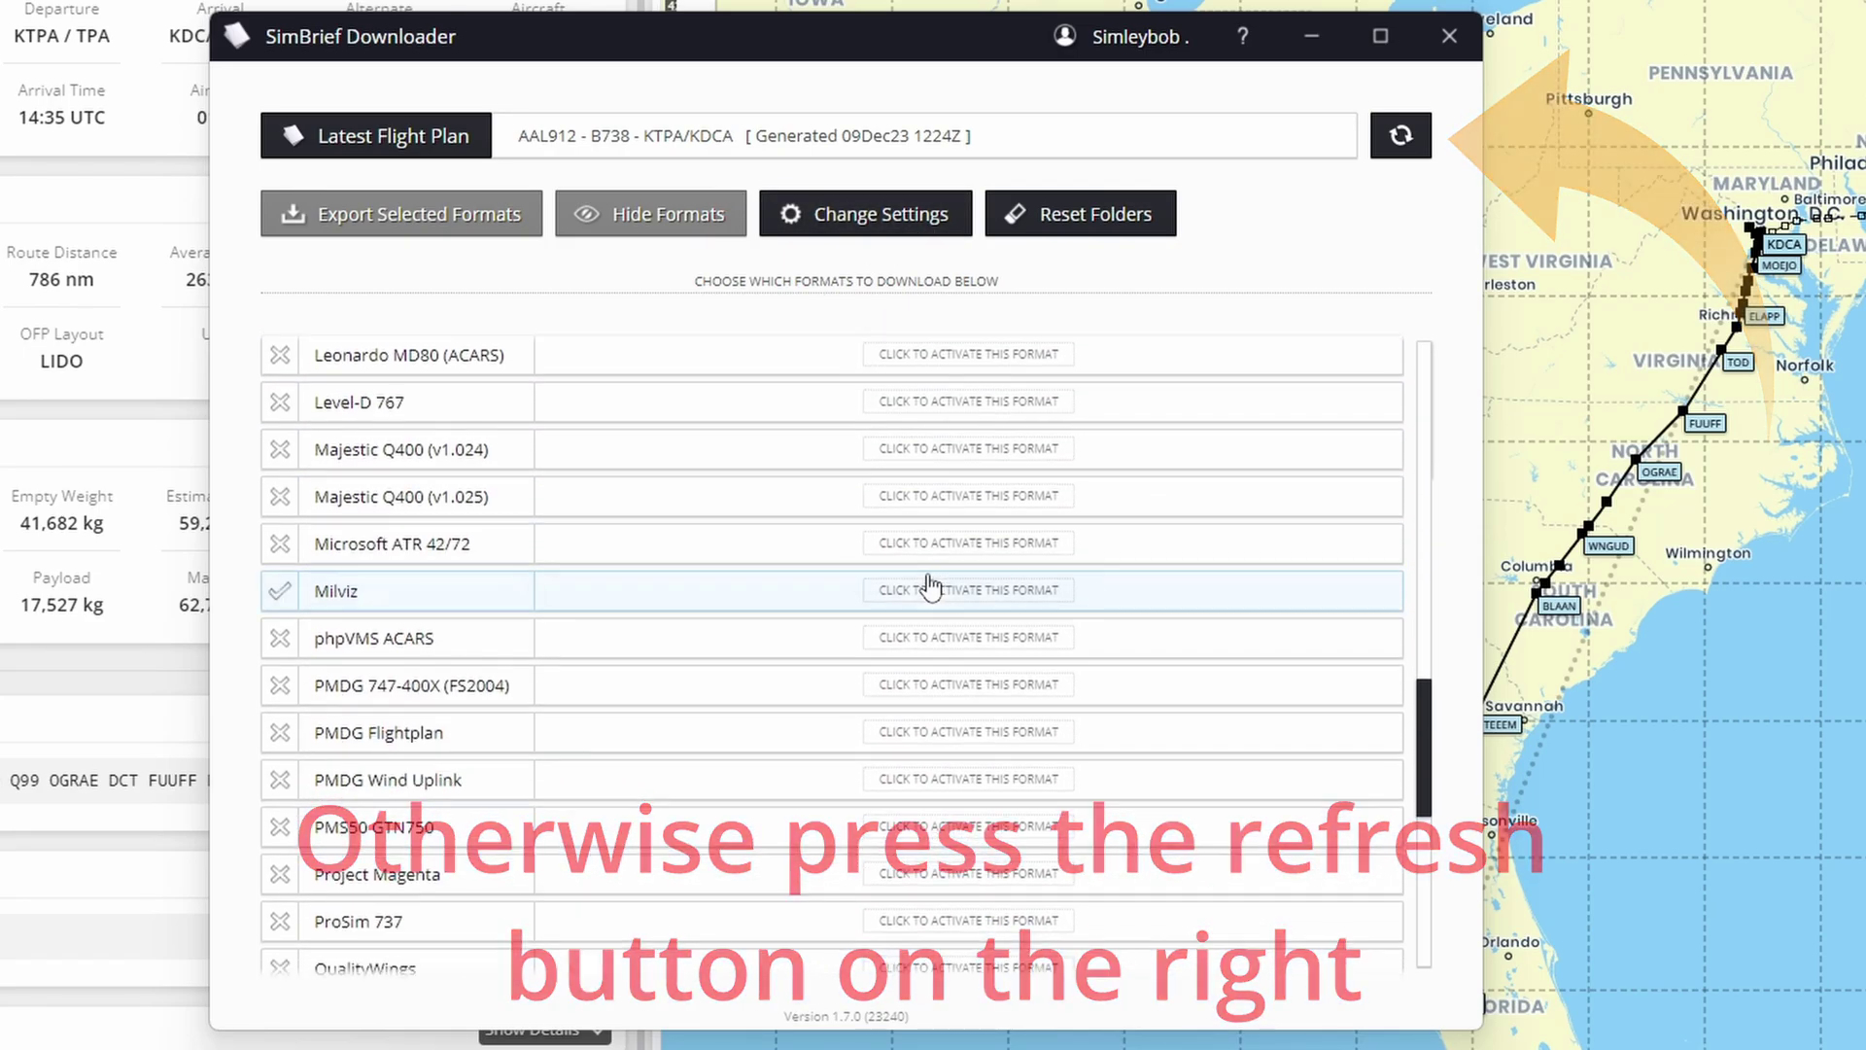
scroll(931, 586, down, 10)
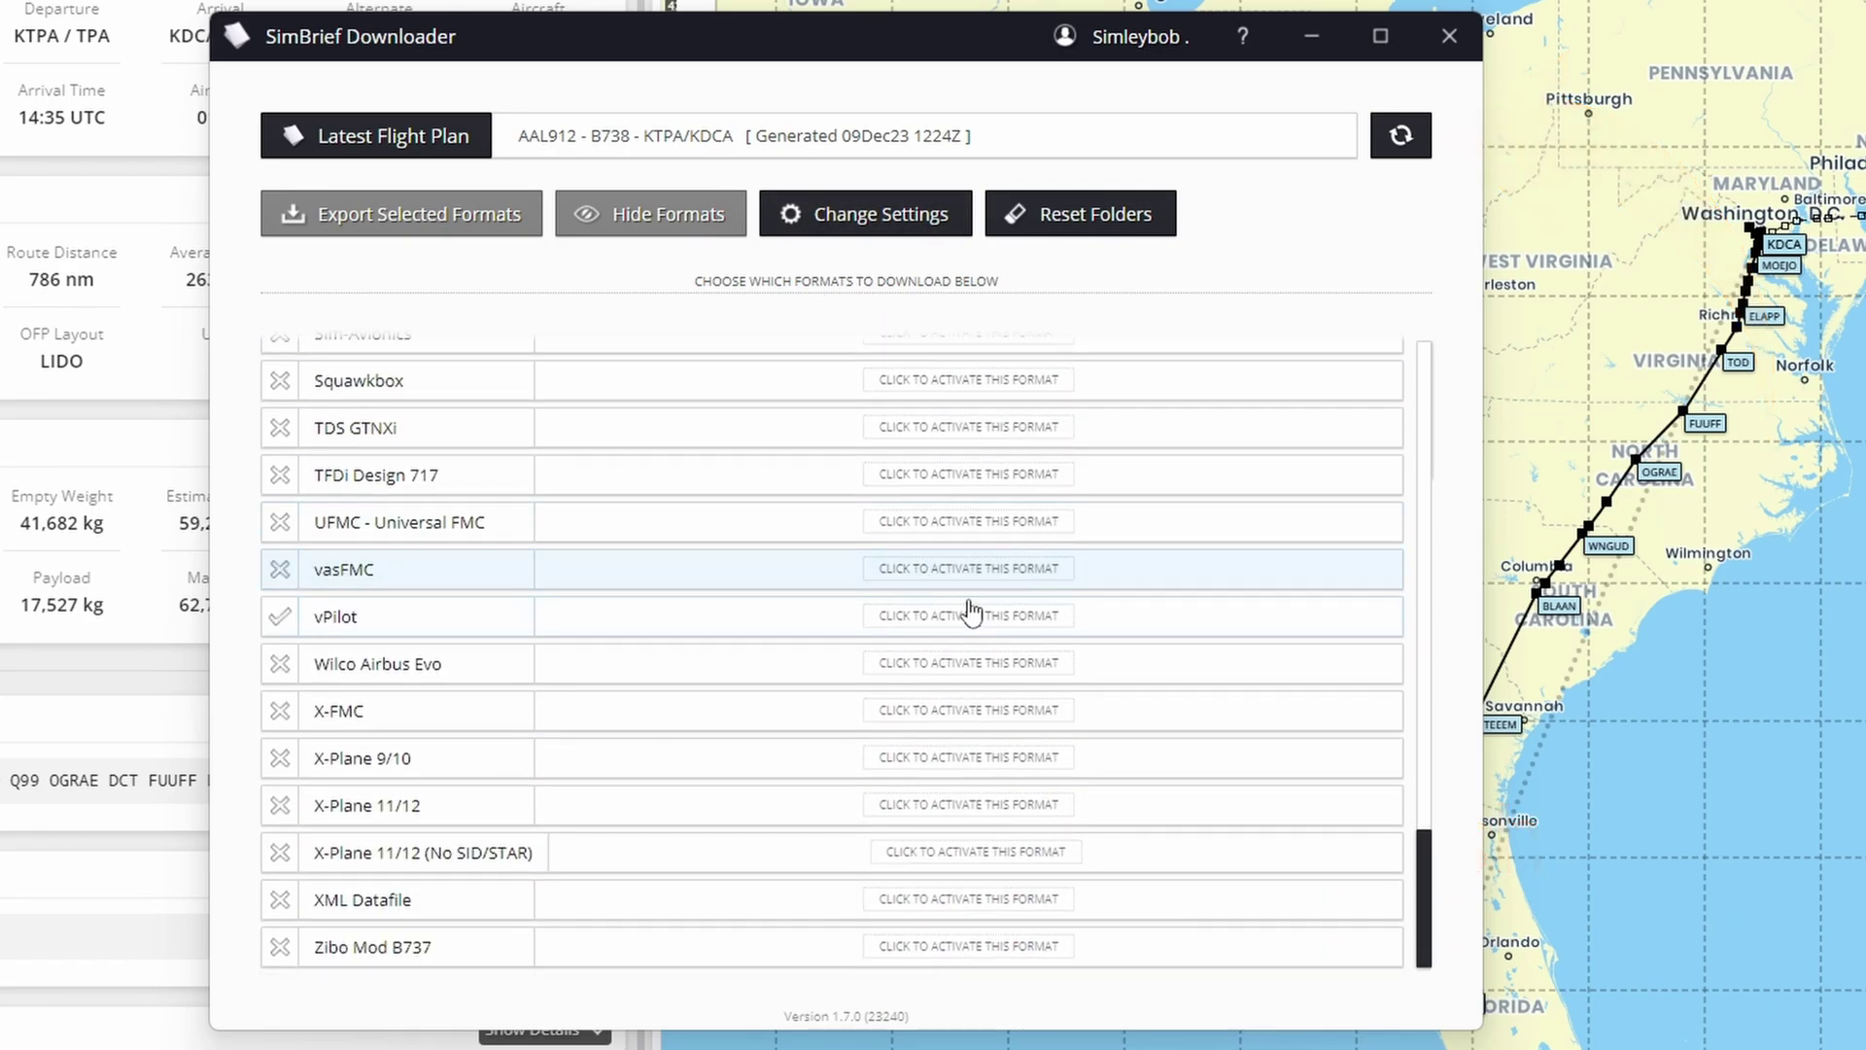
click(280, 953)
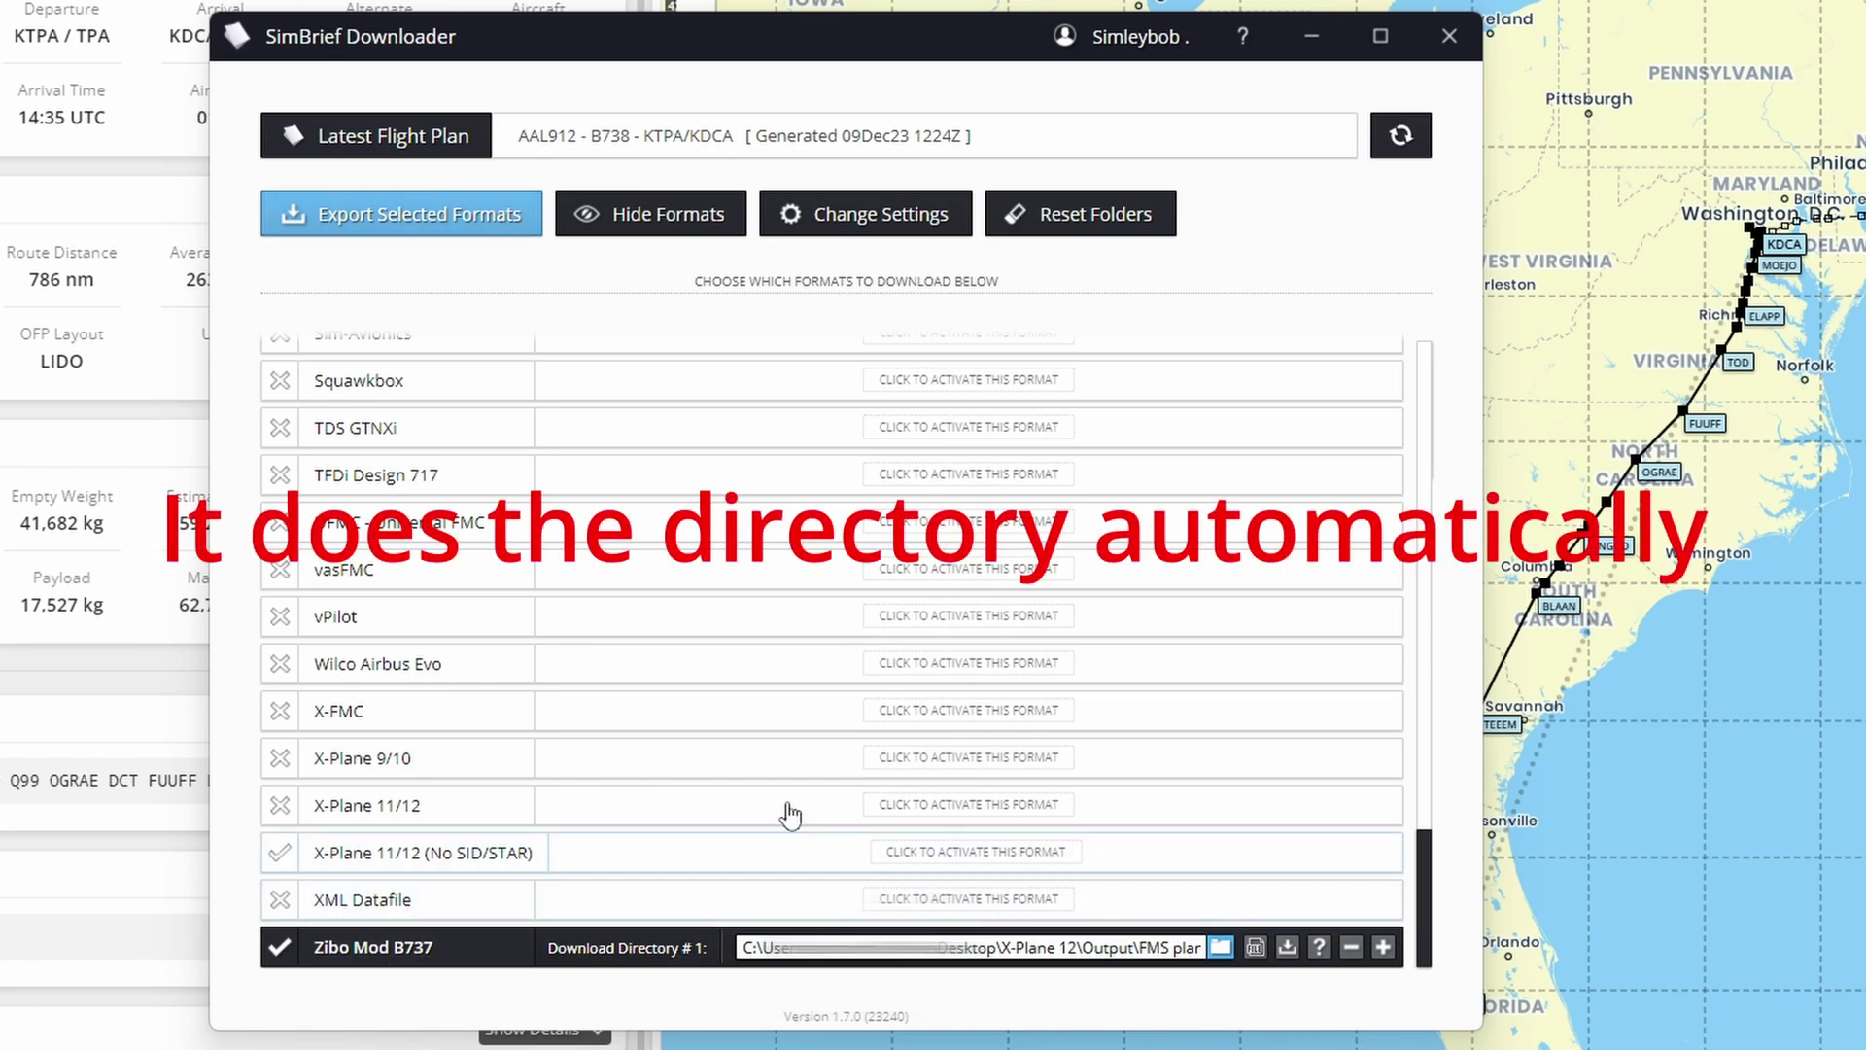
click(400, 244)
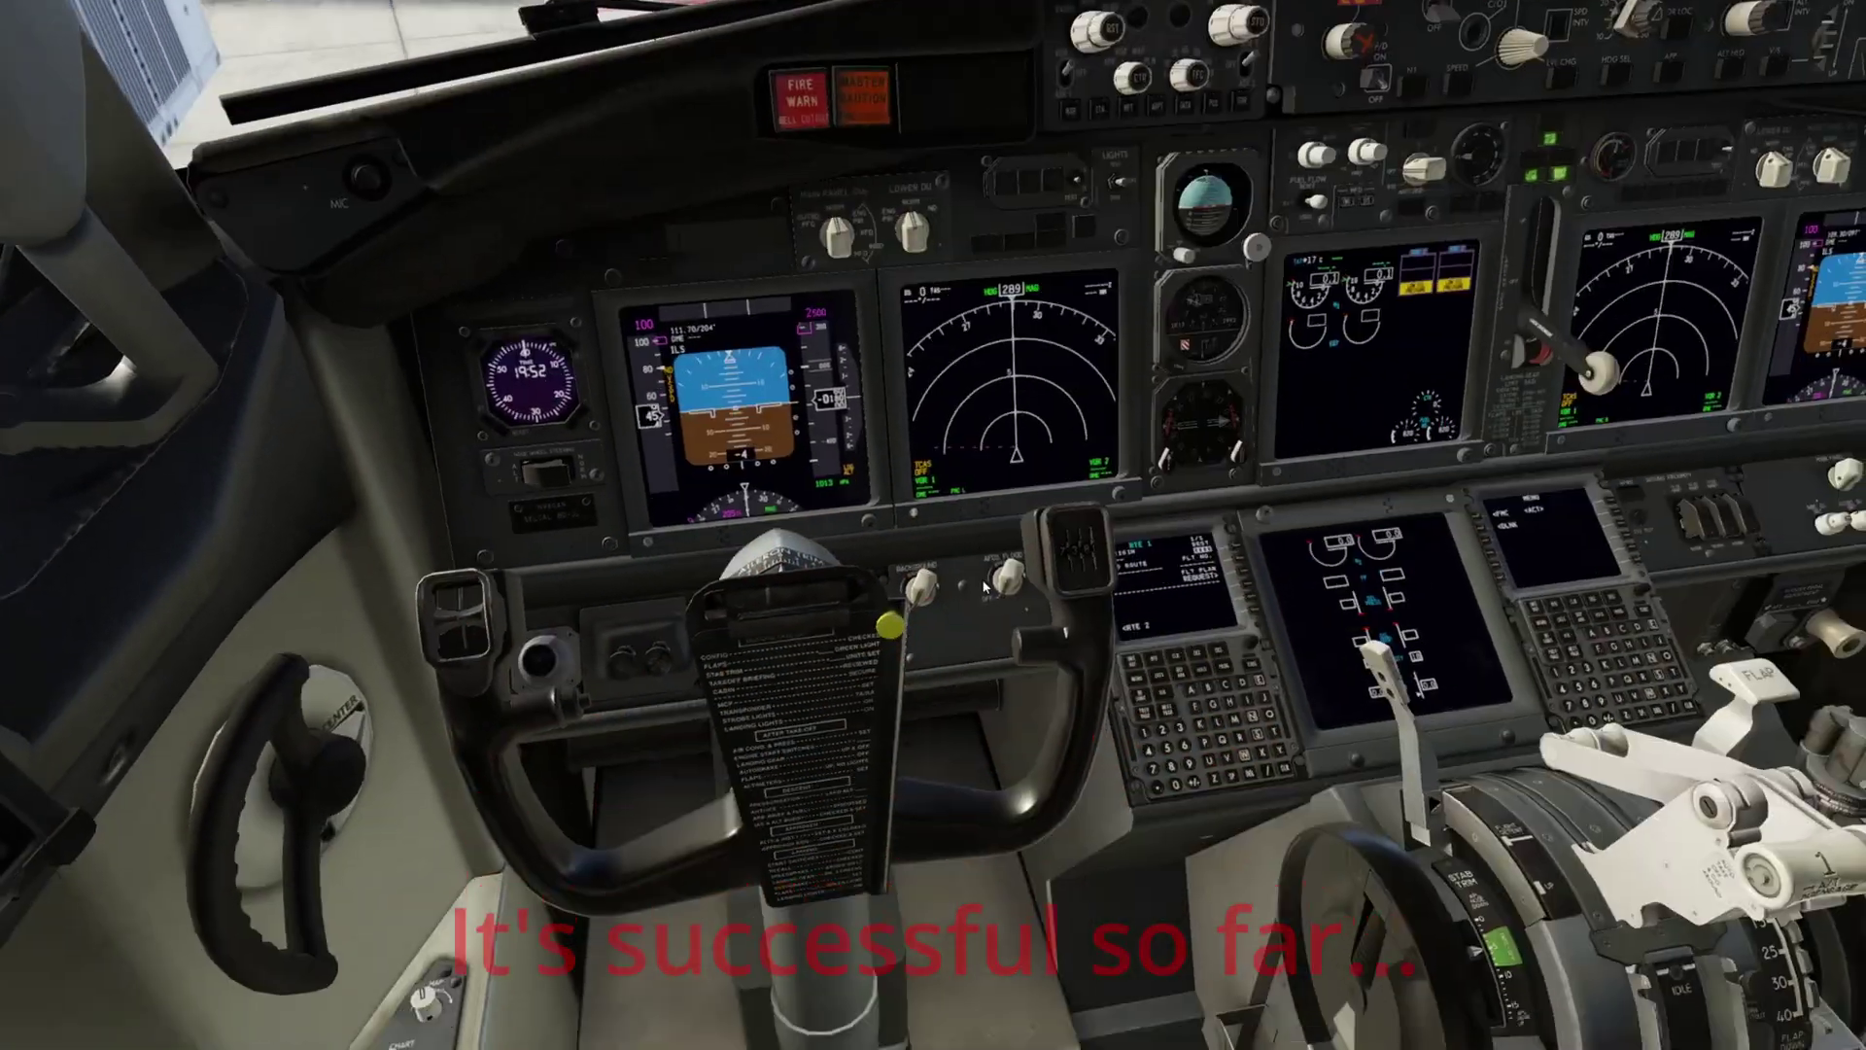
In the X-Plane cockpit, request the flight plan uplink on the FMC's RTE 1 page and load the route.
key(KP_1)
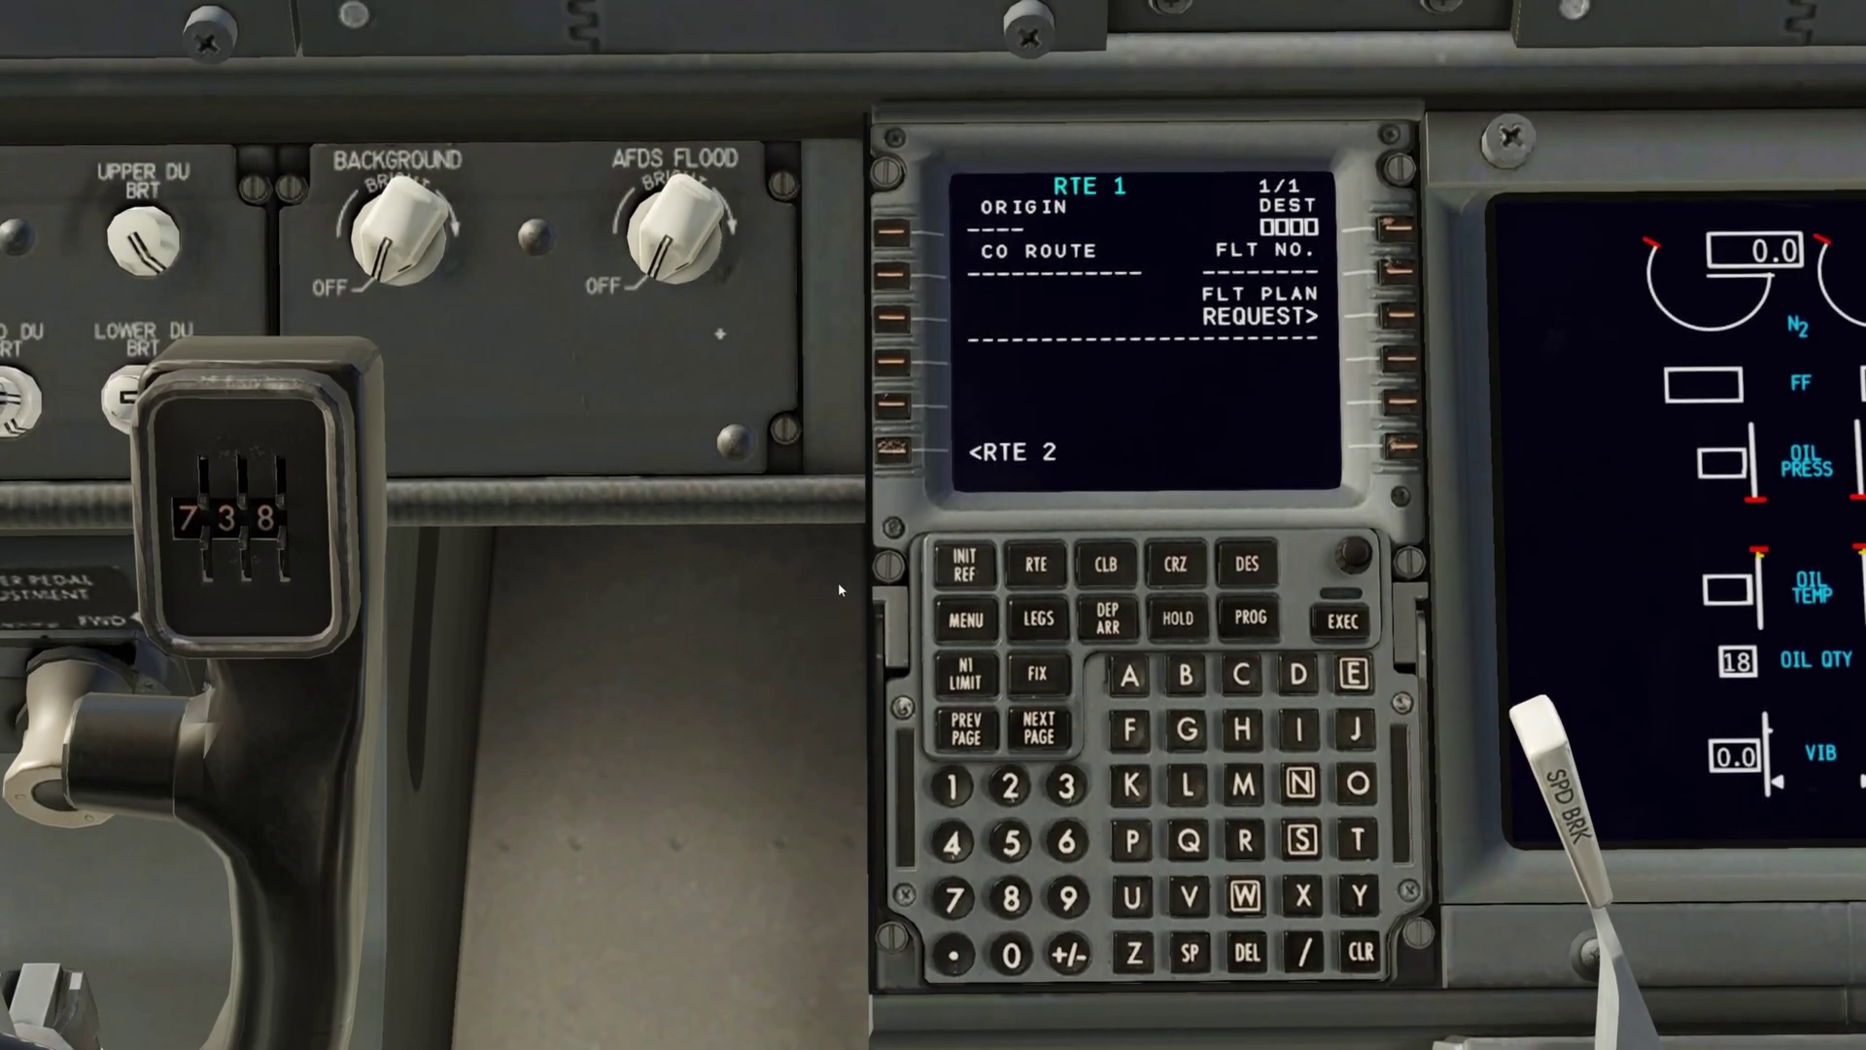
click(1409, 315)
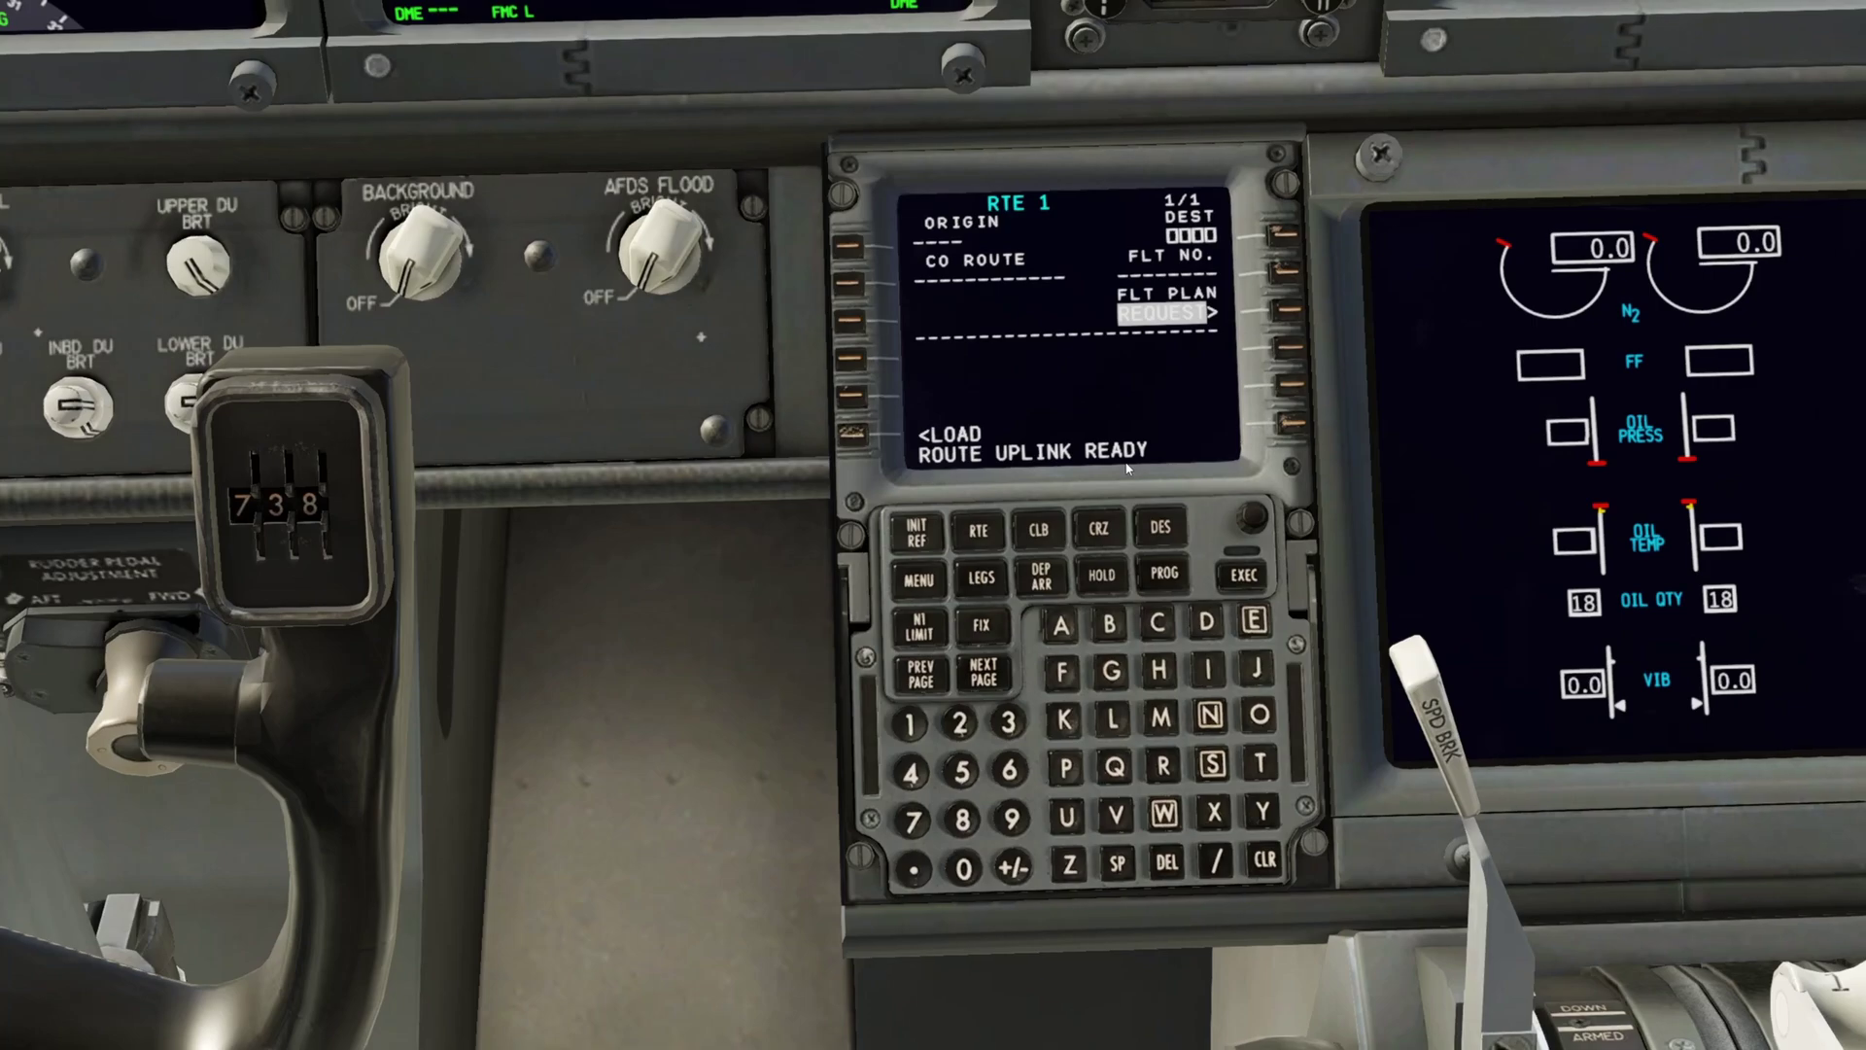
click(870, 437)
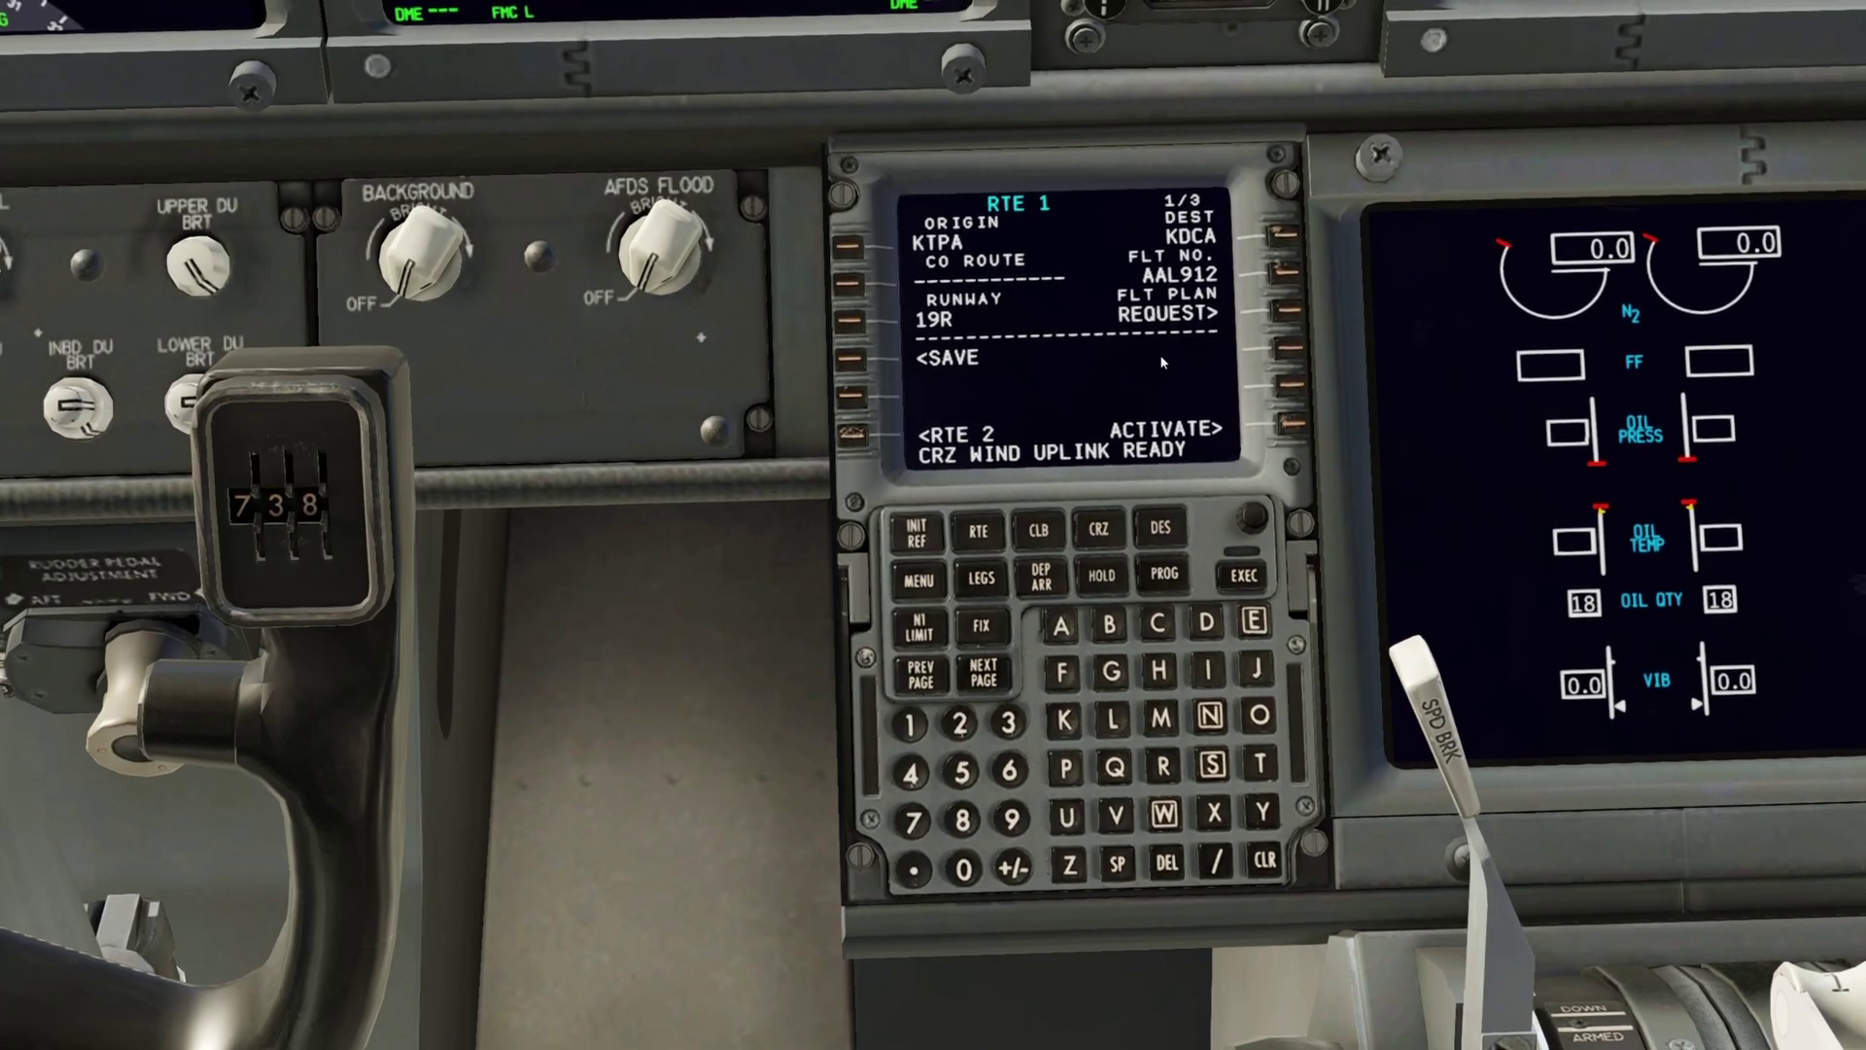
Examine the loaded route and the departure and arrival selections for KTPA and KDCA in the FMC.
click(992, 676)
click(1042, 575)
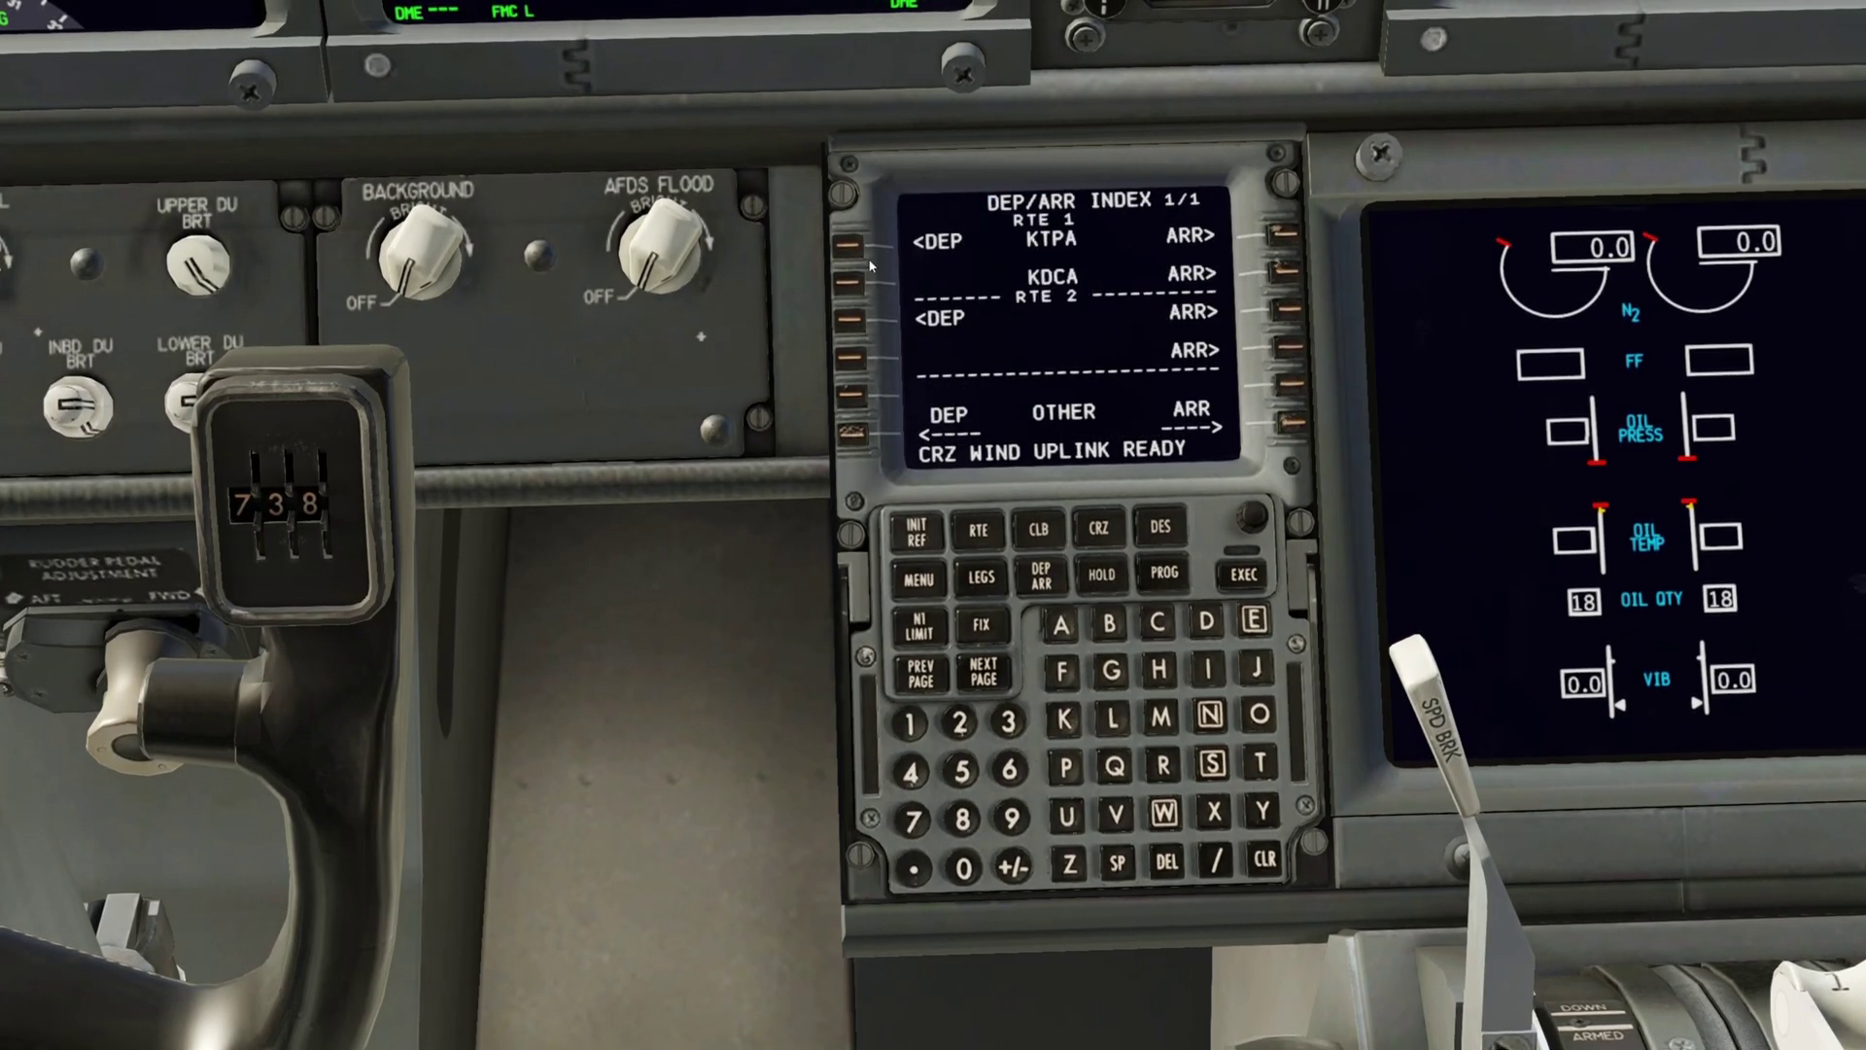
click(847, 246)
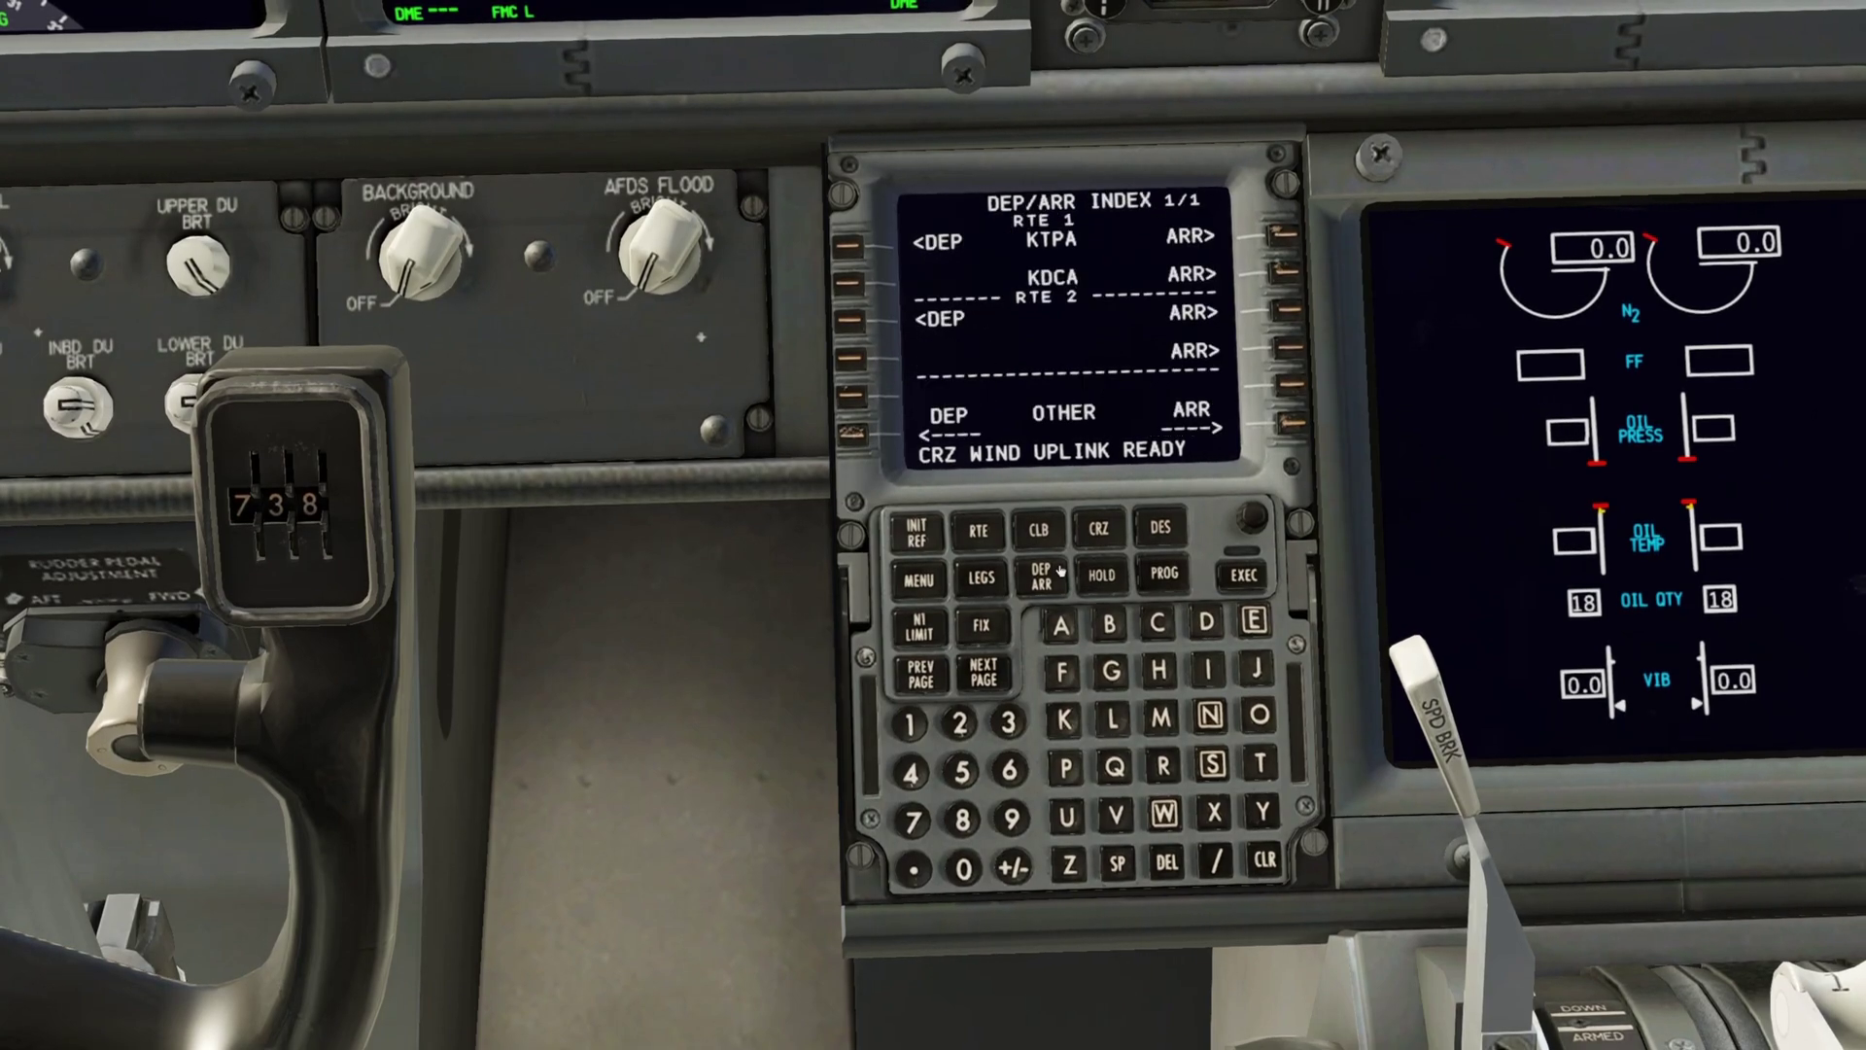
click(1285, 272)
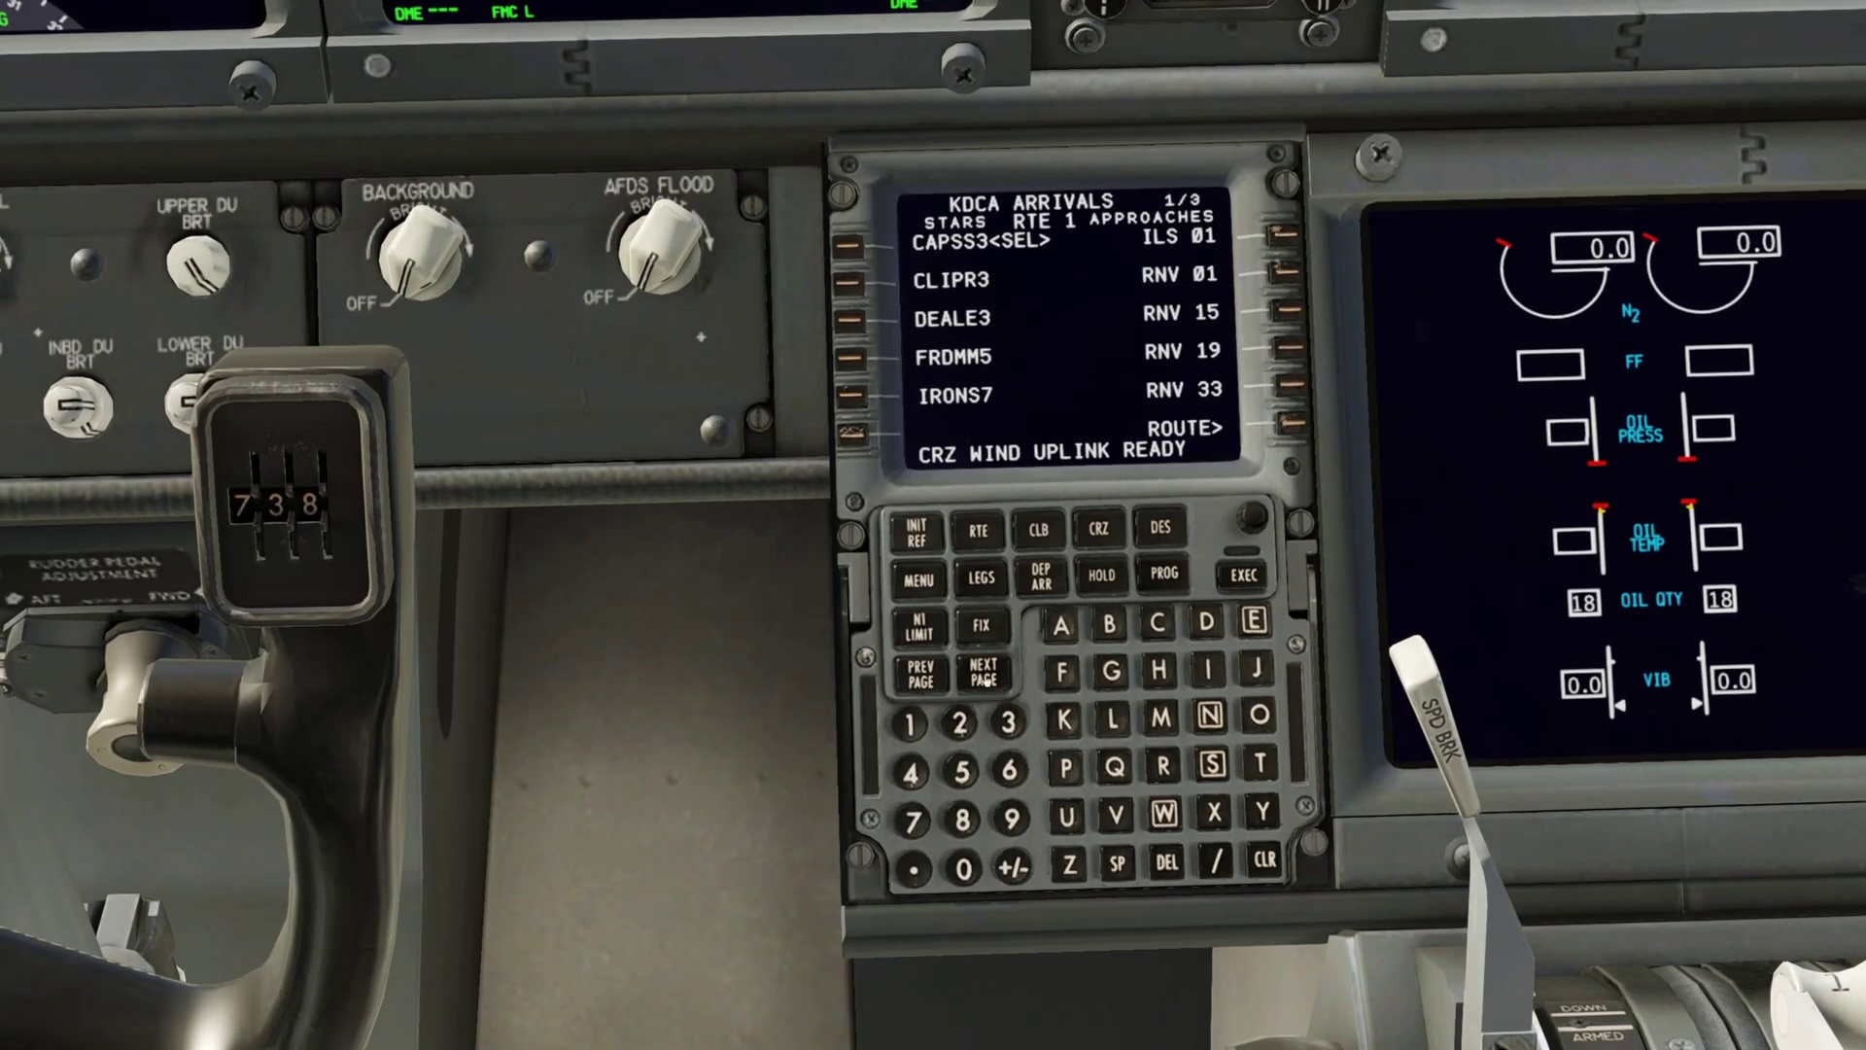
click(930, 667)
scroll(997, 694, down, 3)
Clear the FMC scratchpad messages and remove the VECTOR leg from RTE 1 by moving FINKI directly after (540).
click(1129, 723)
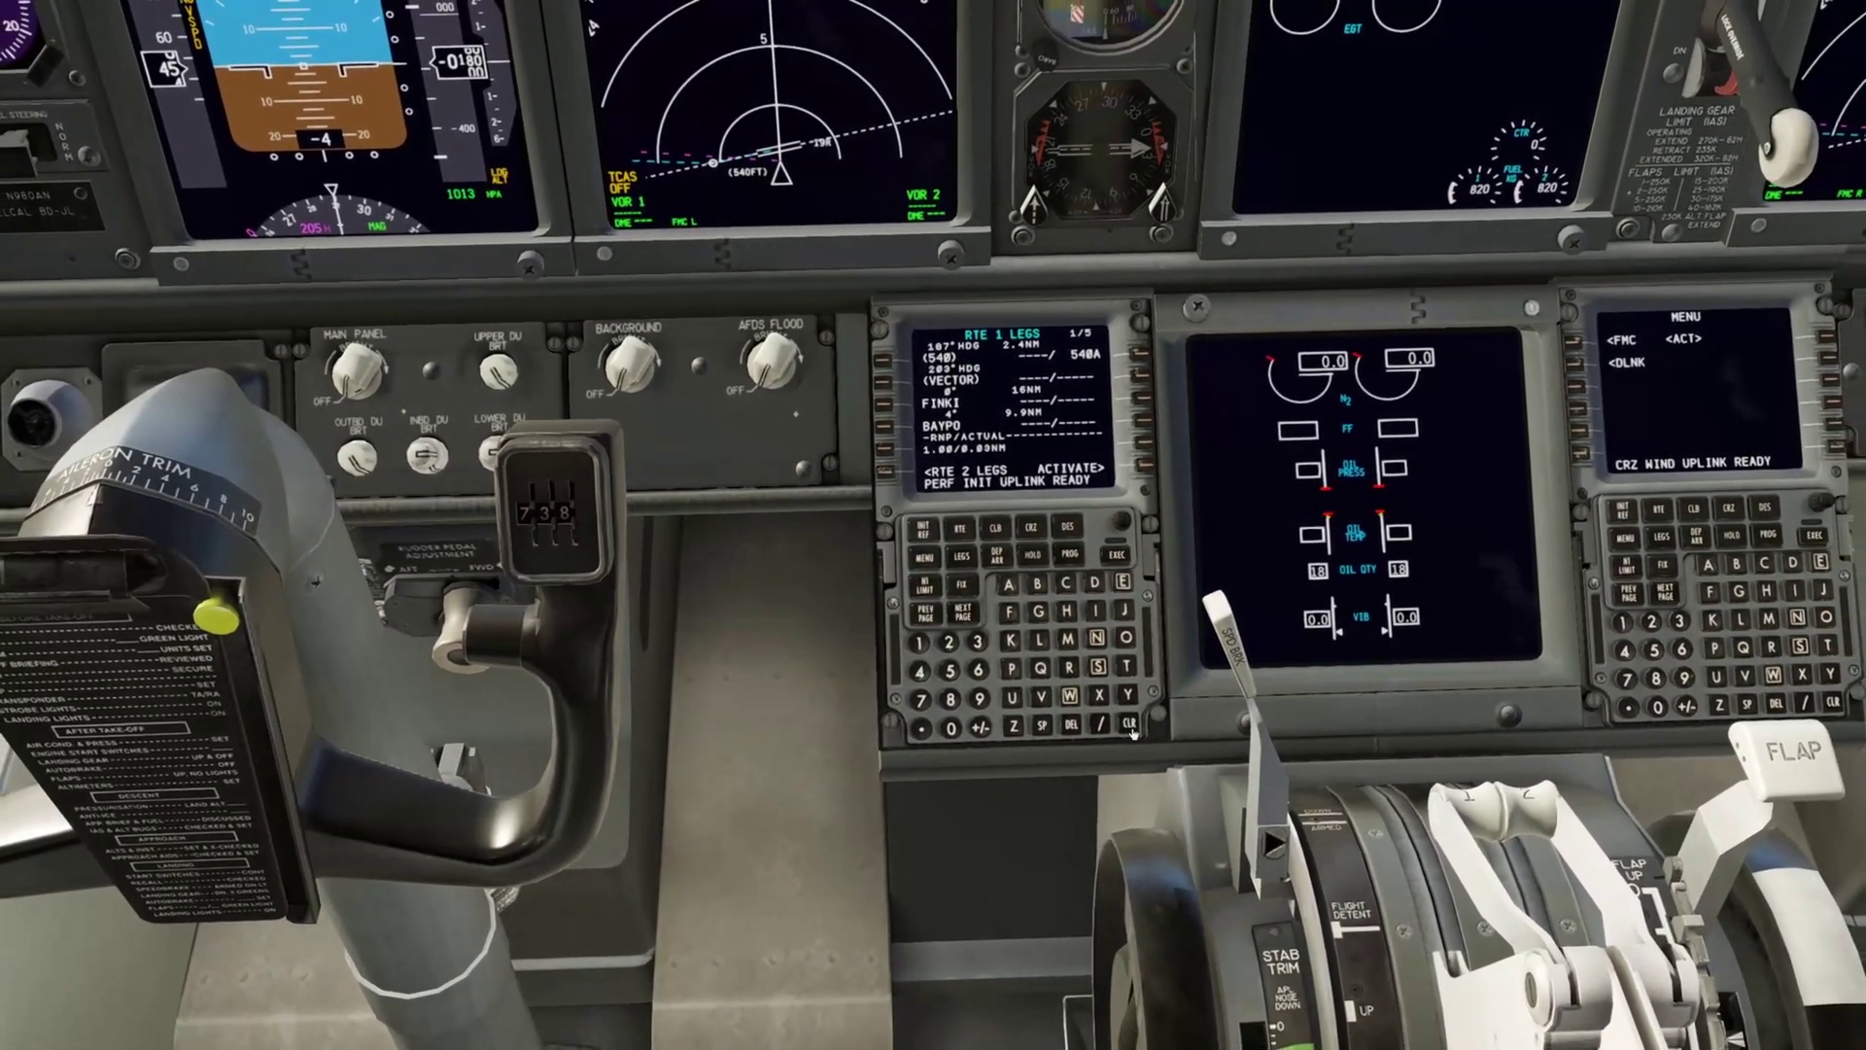
click(1132, 723)
scroll(946, 529, down, 3)
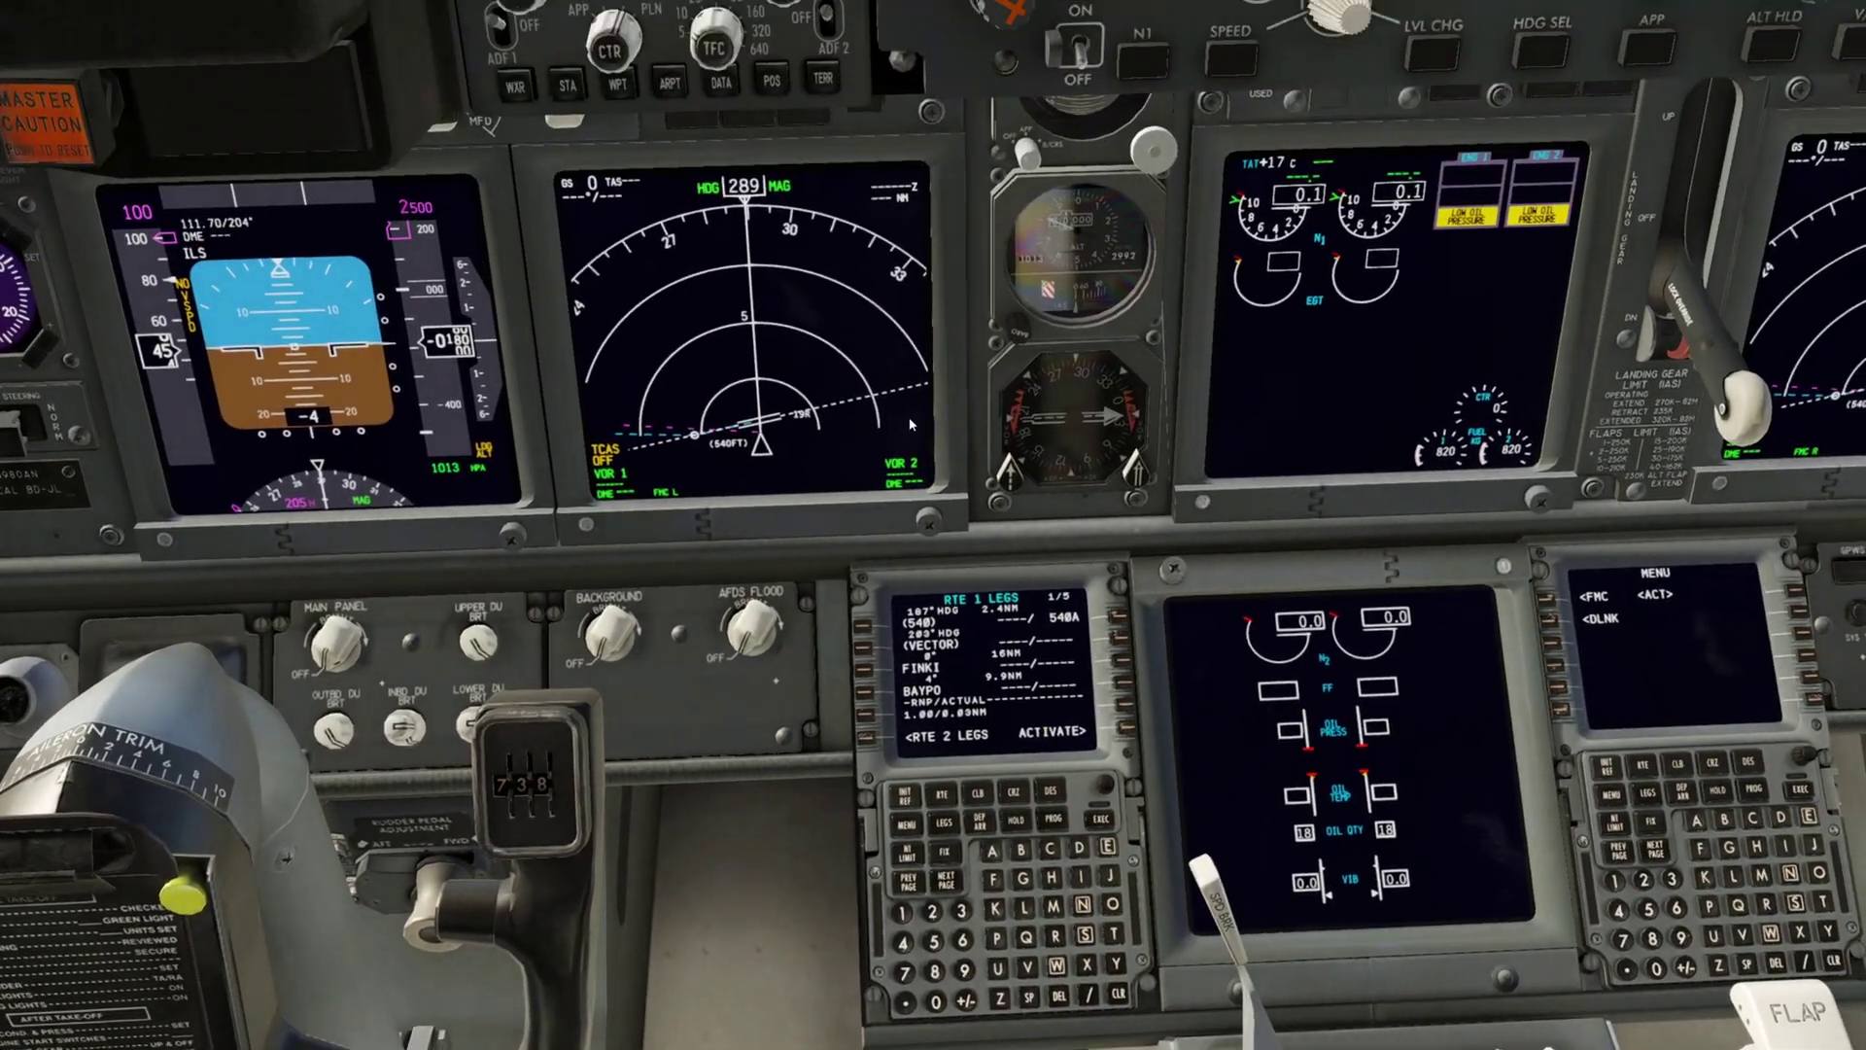
scroll(925, 584, up, 5)
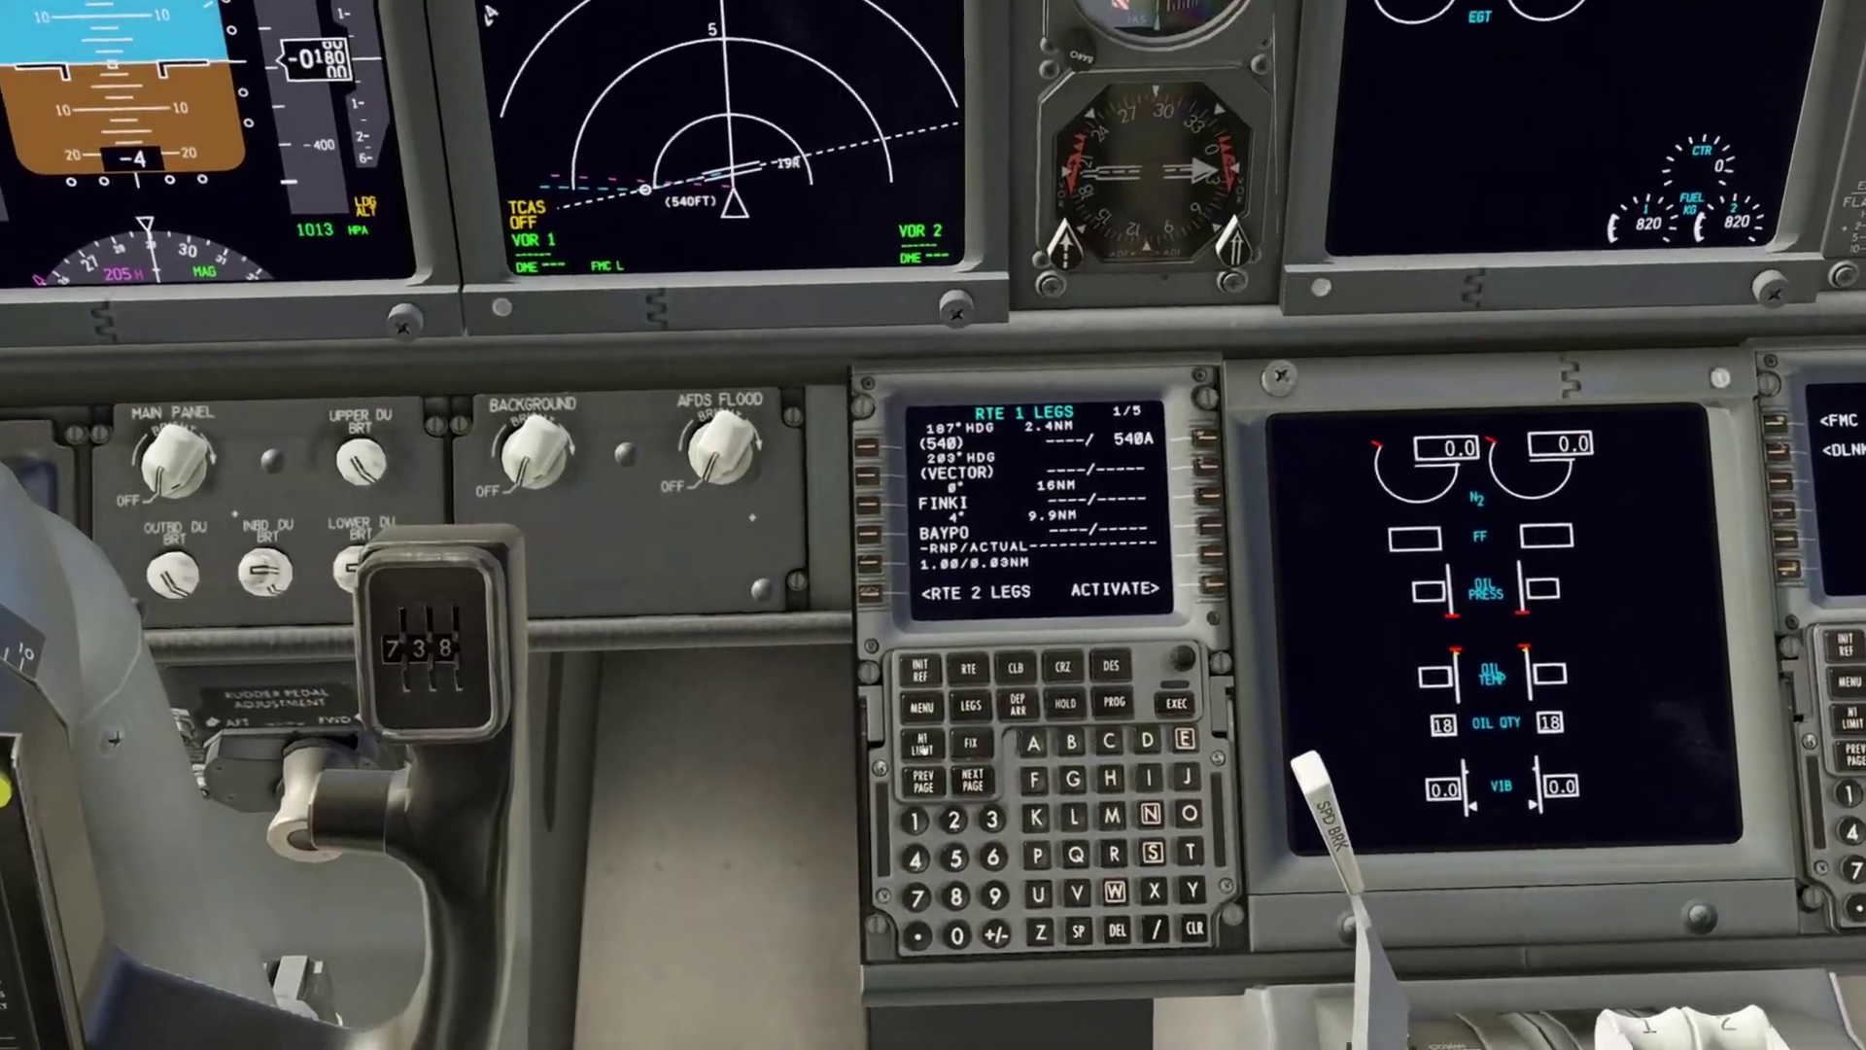
click(867, 504)
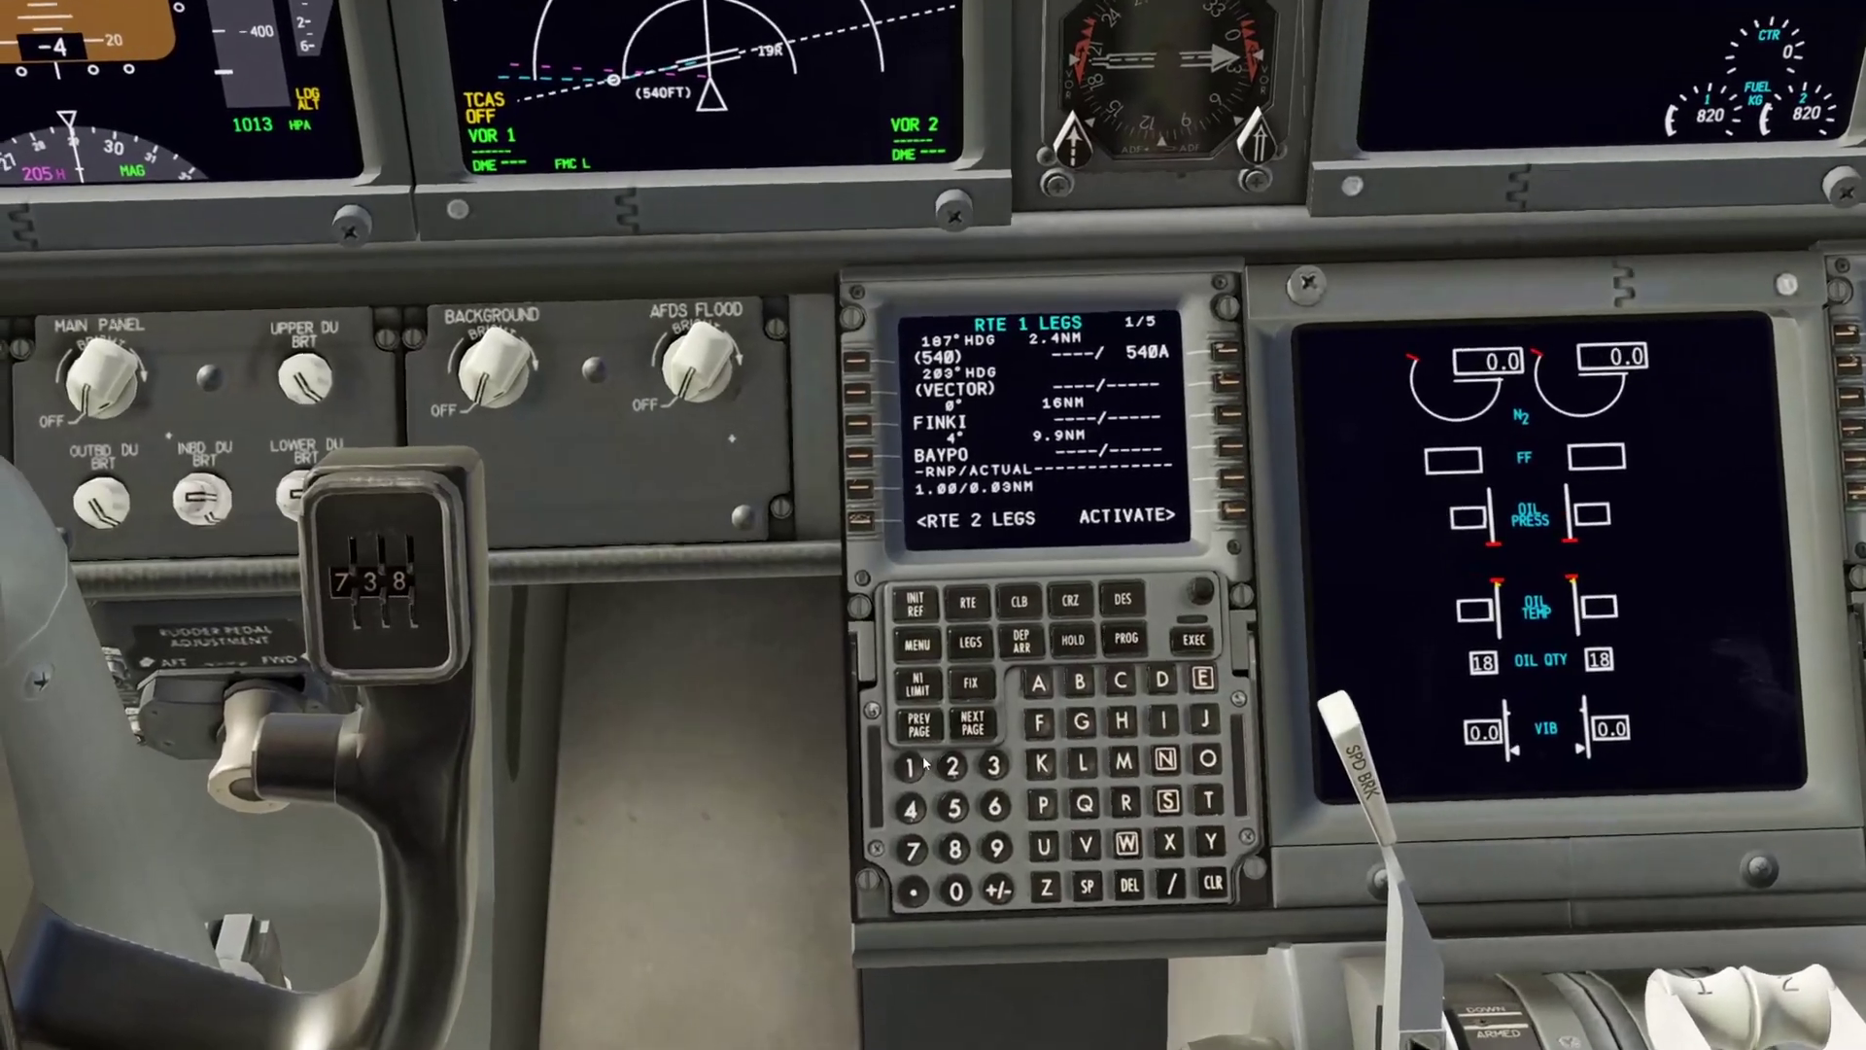
click(867, 474)
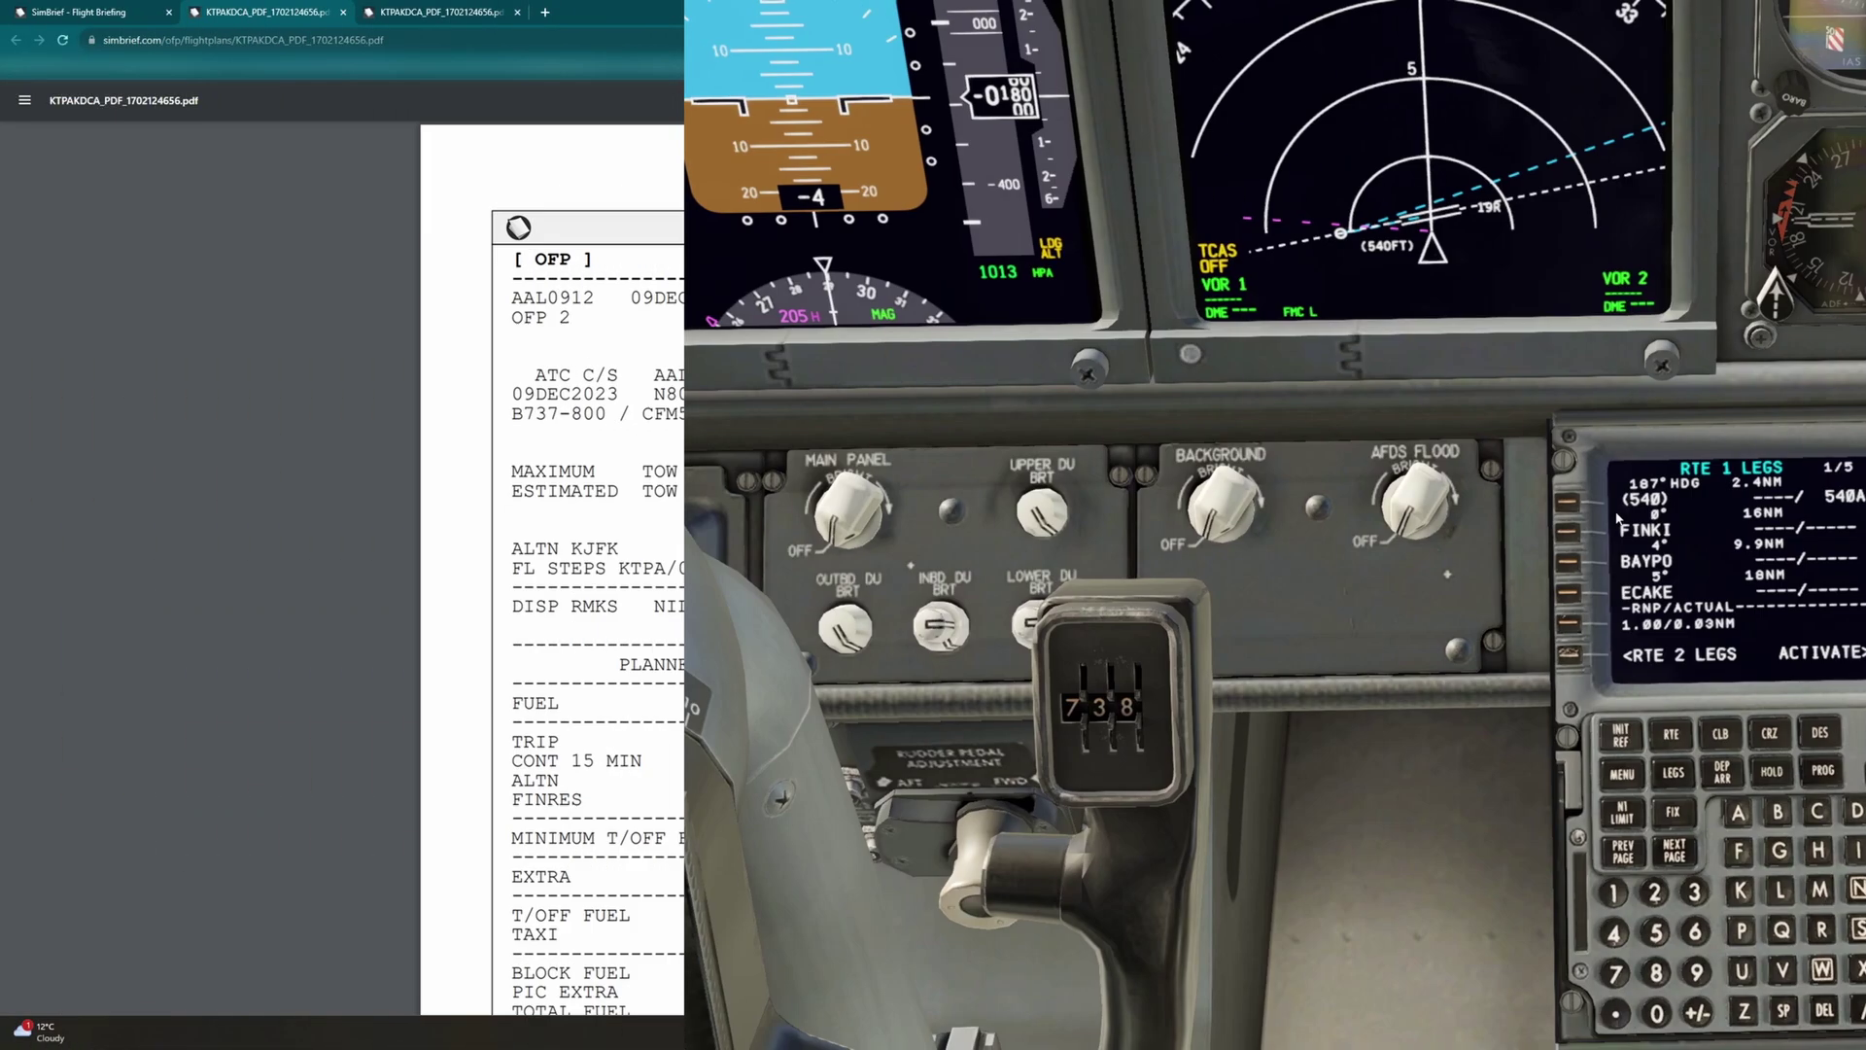
Check the RTE 1 legs against the flight plan PDF and activate the route.
scroll(924, 424, down, 15)
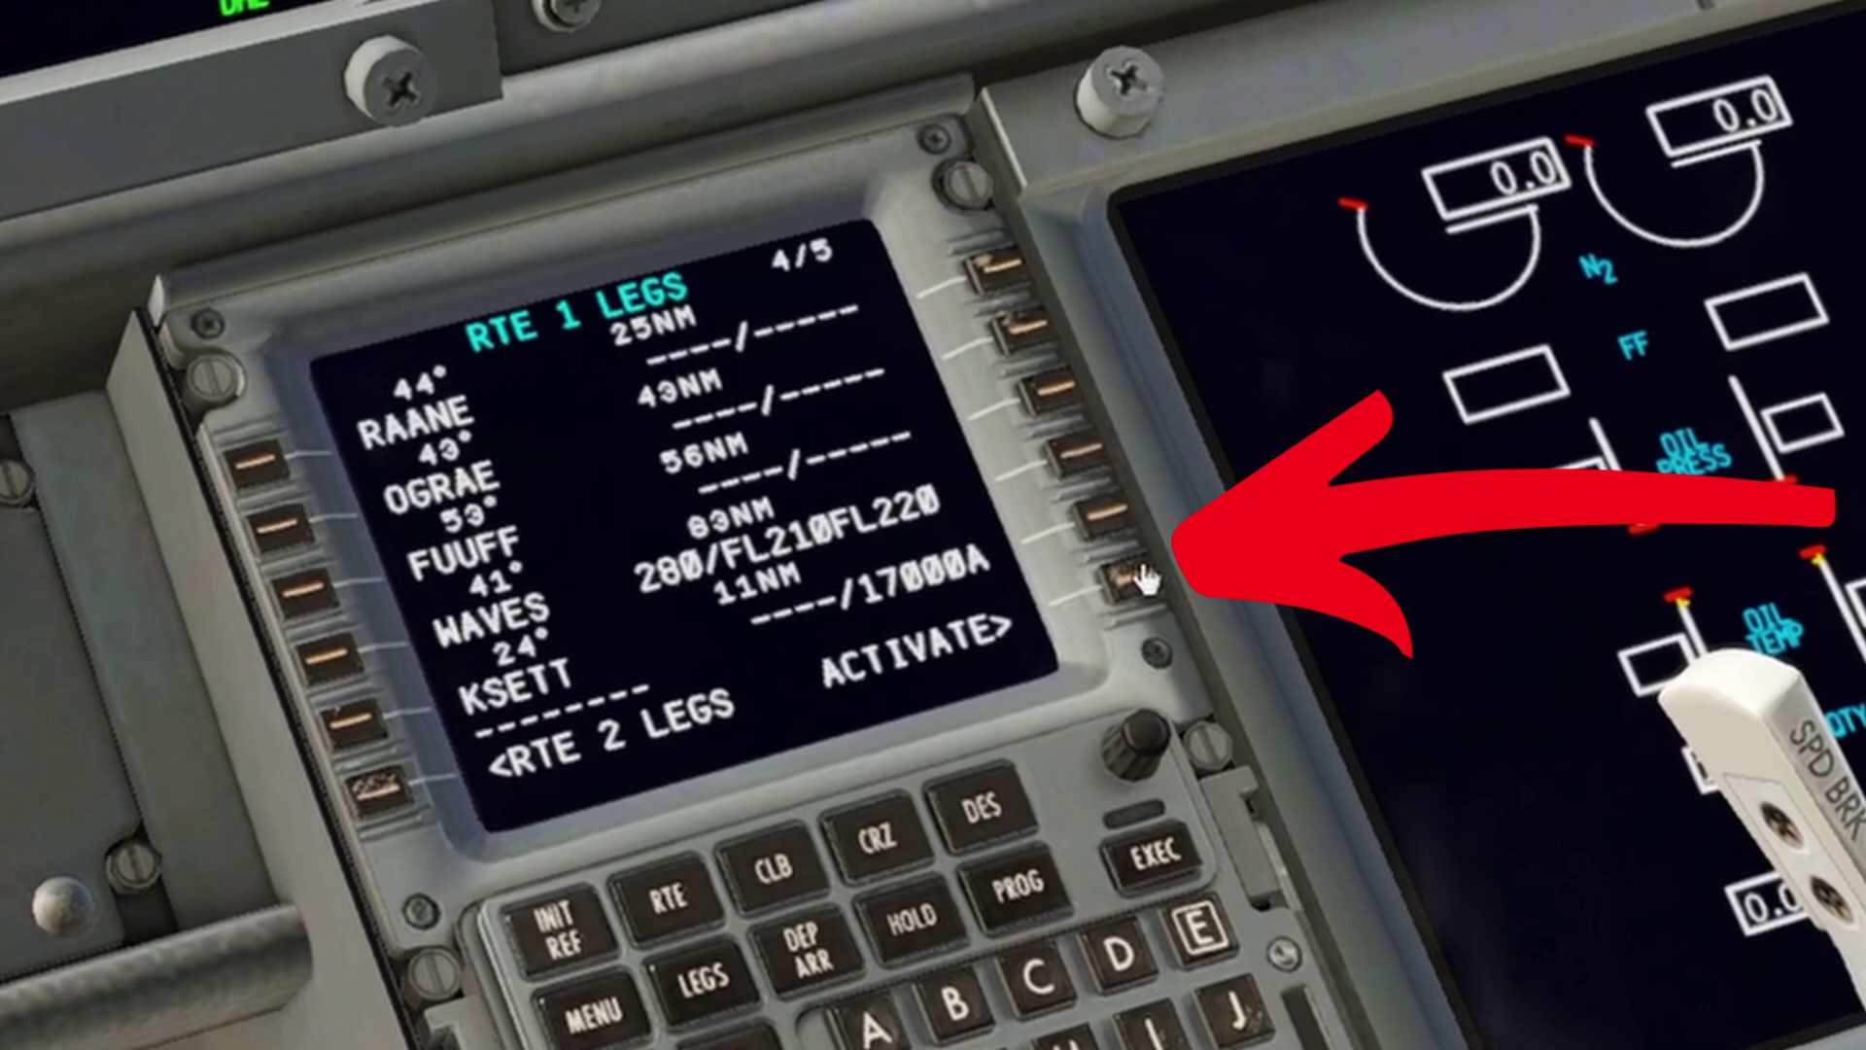
click(1141, 573)
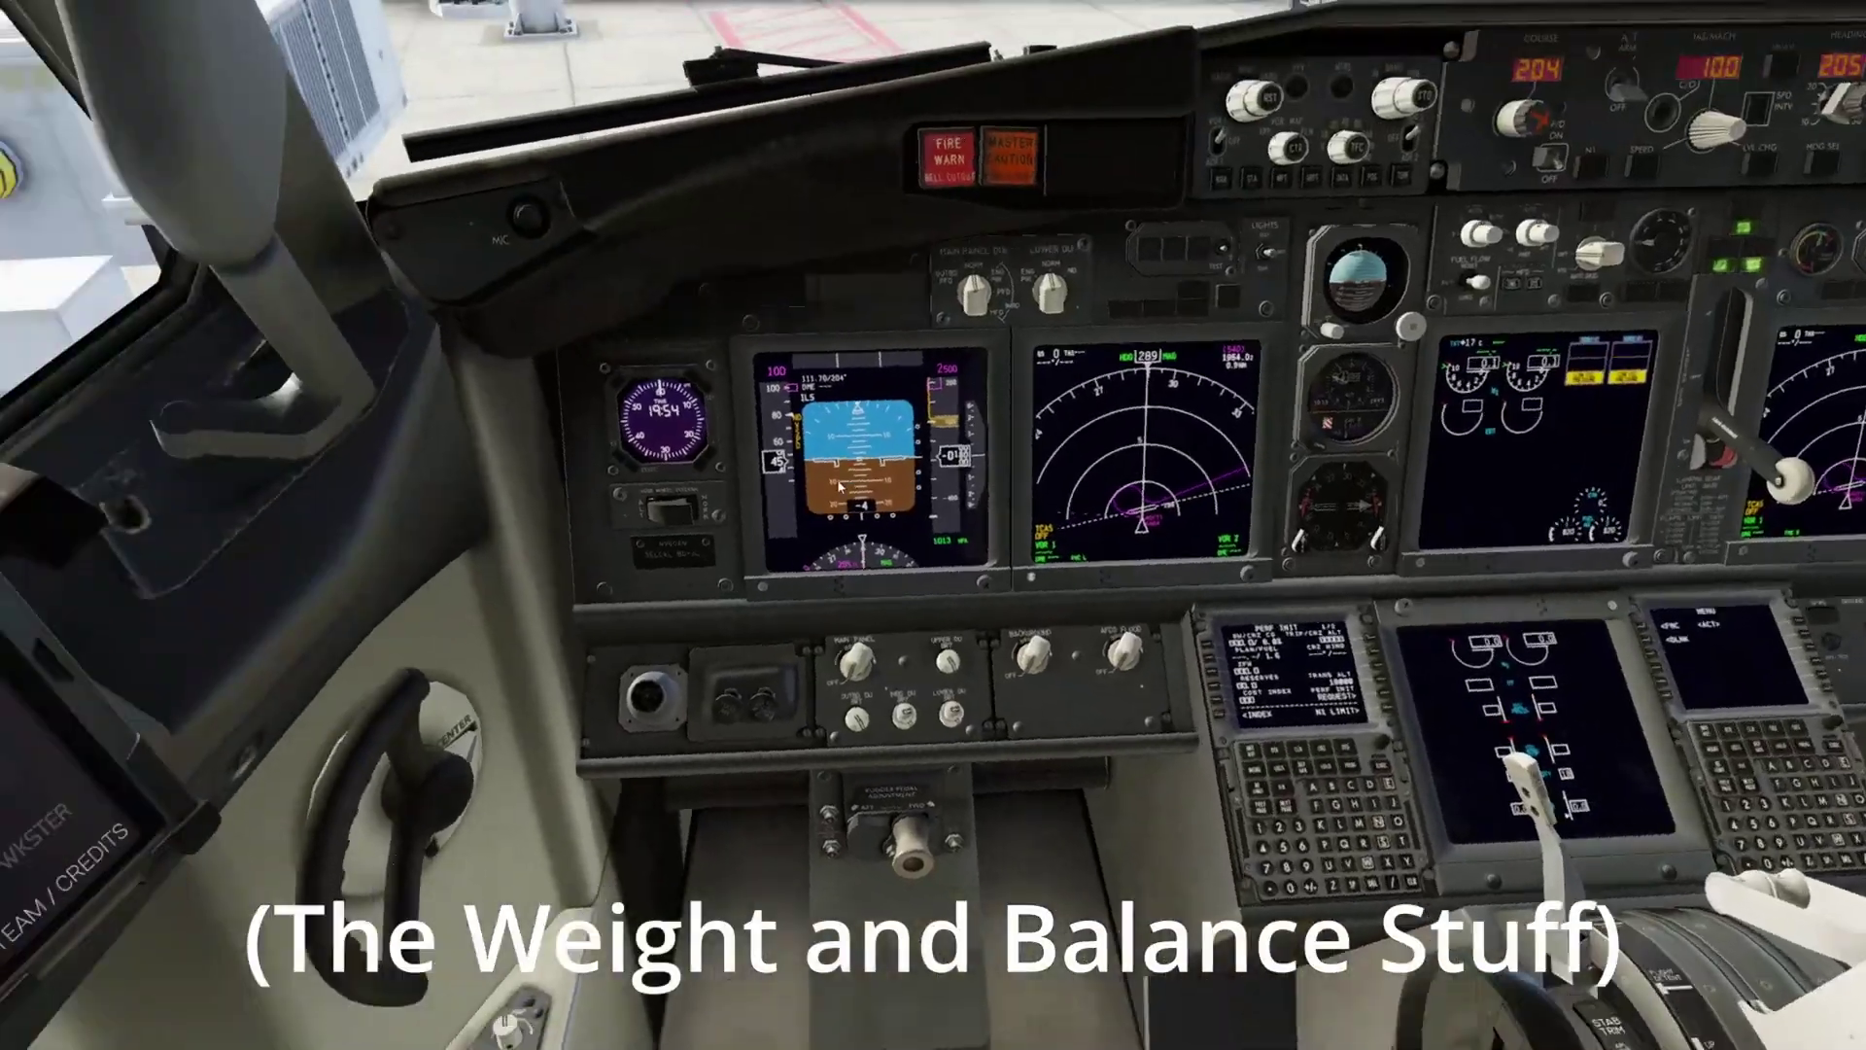
Examine the fuel, payload and CG page on the cockpit tablet.
click(818, 445)
click(471, 539)
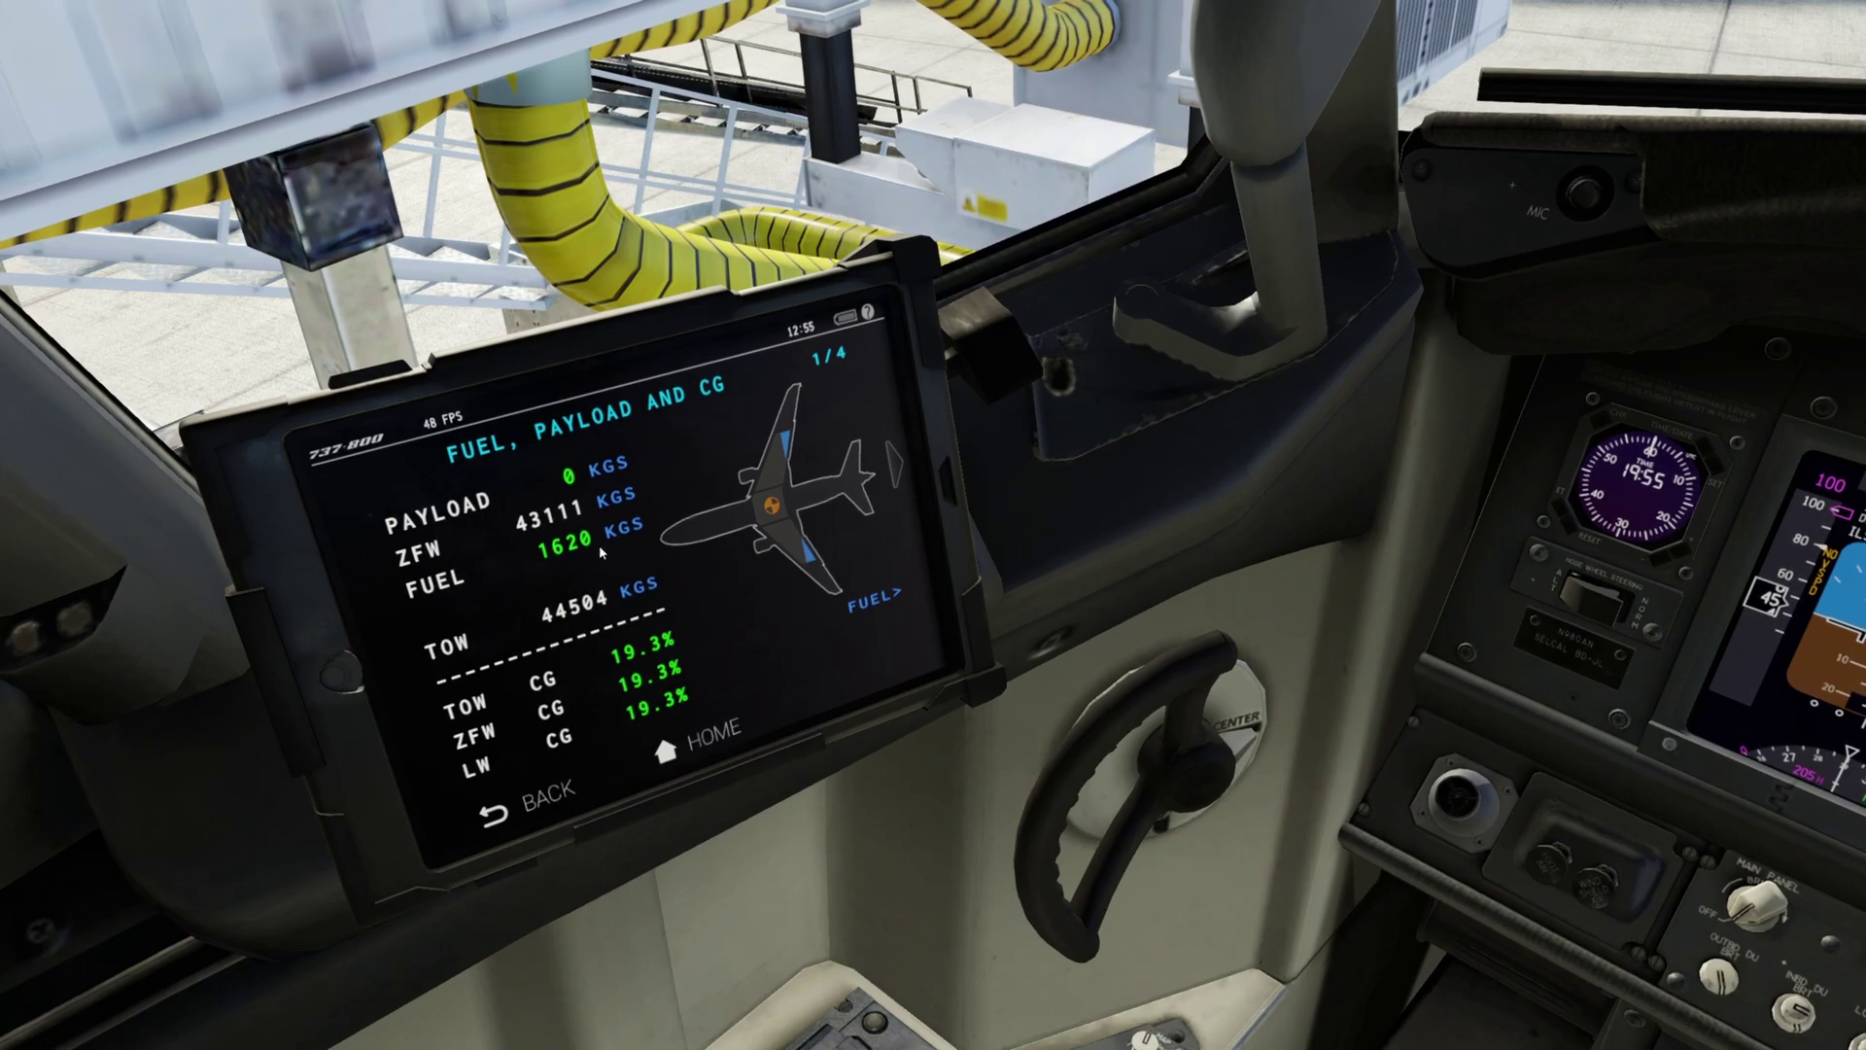
key(KP_1)
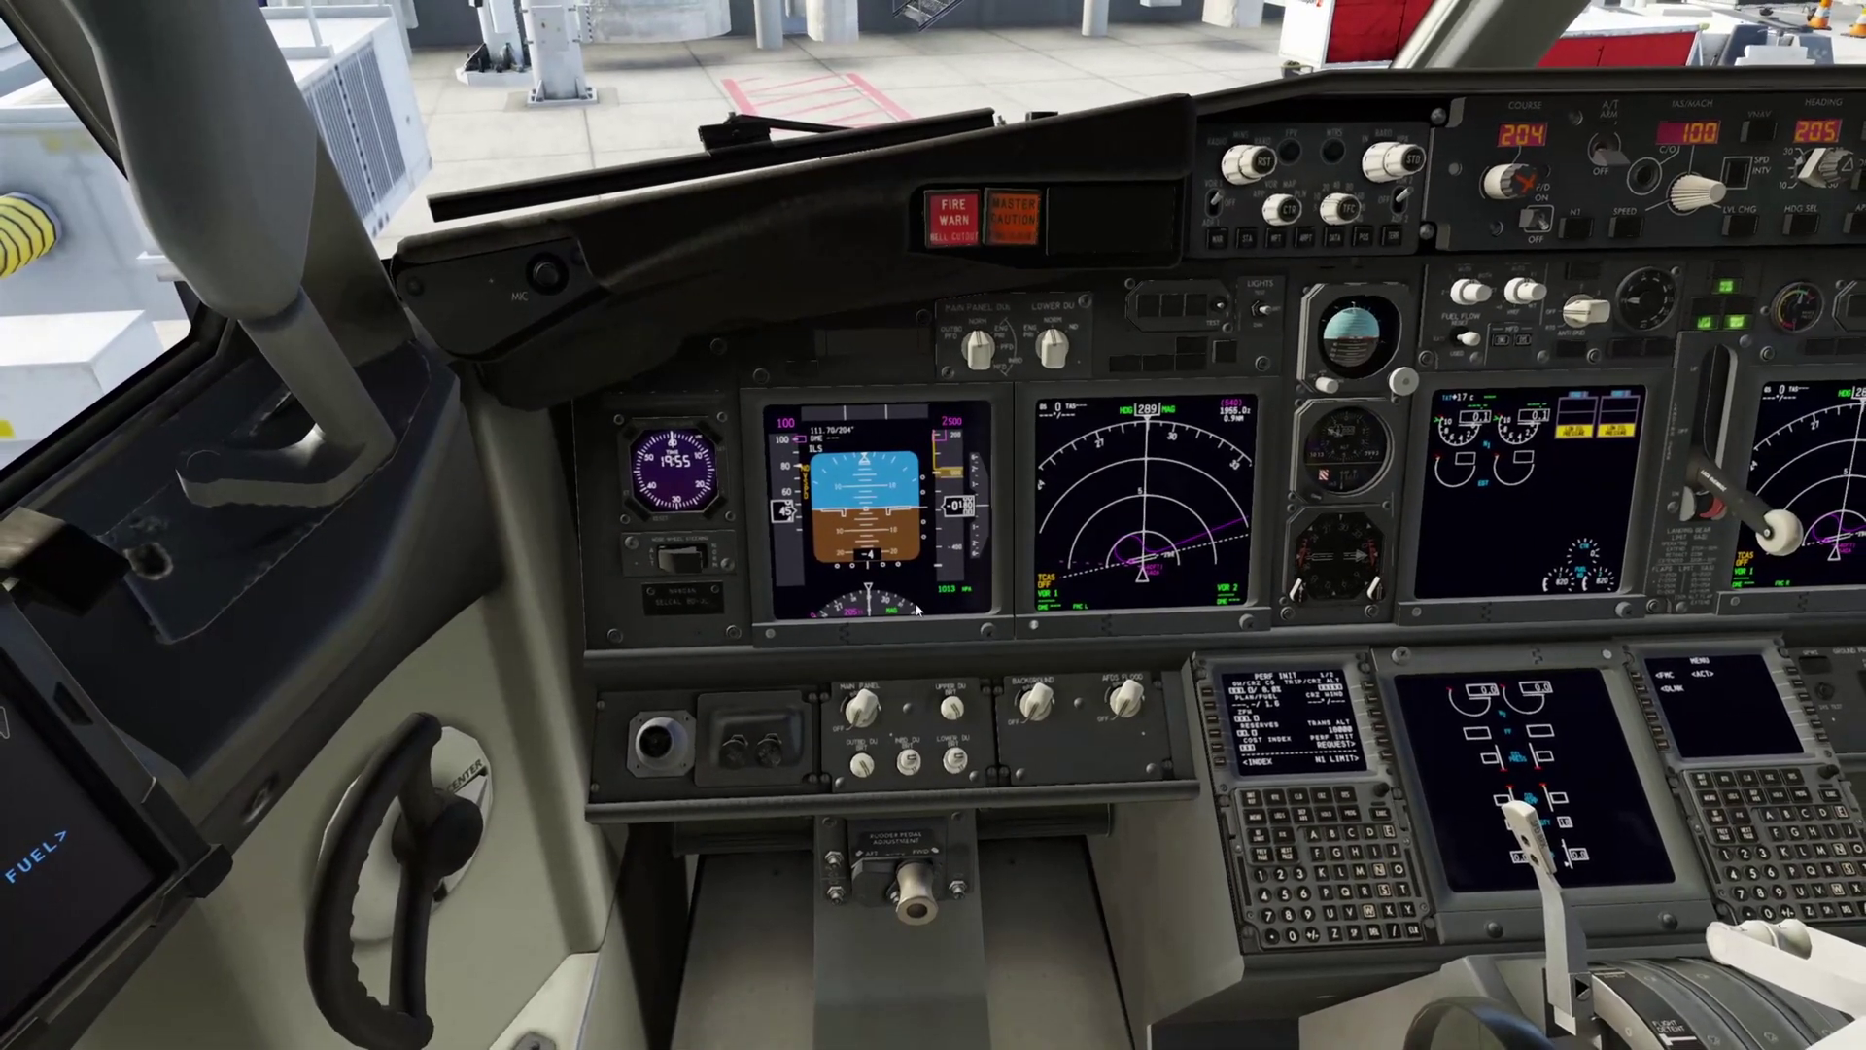
drag(1106, 499, 413, 683)
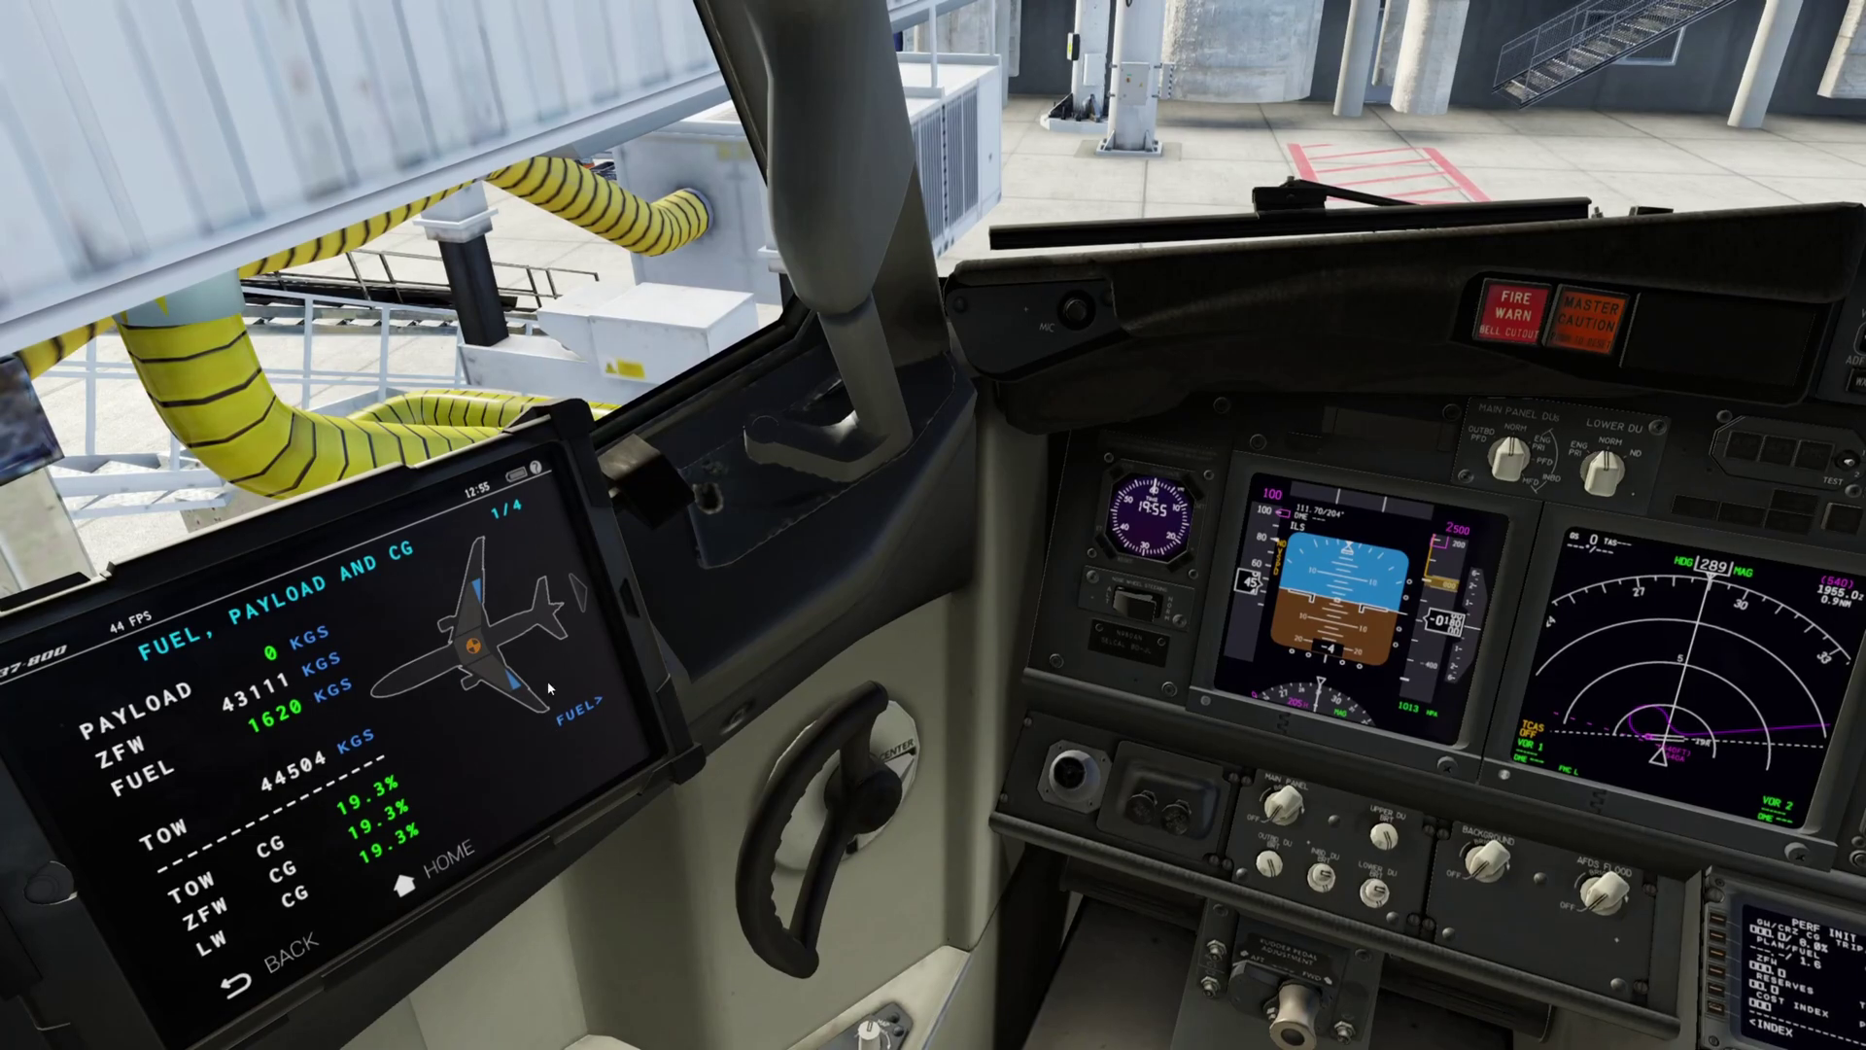
drag(544, 636, 264, 743)
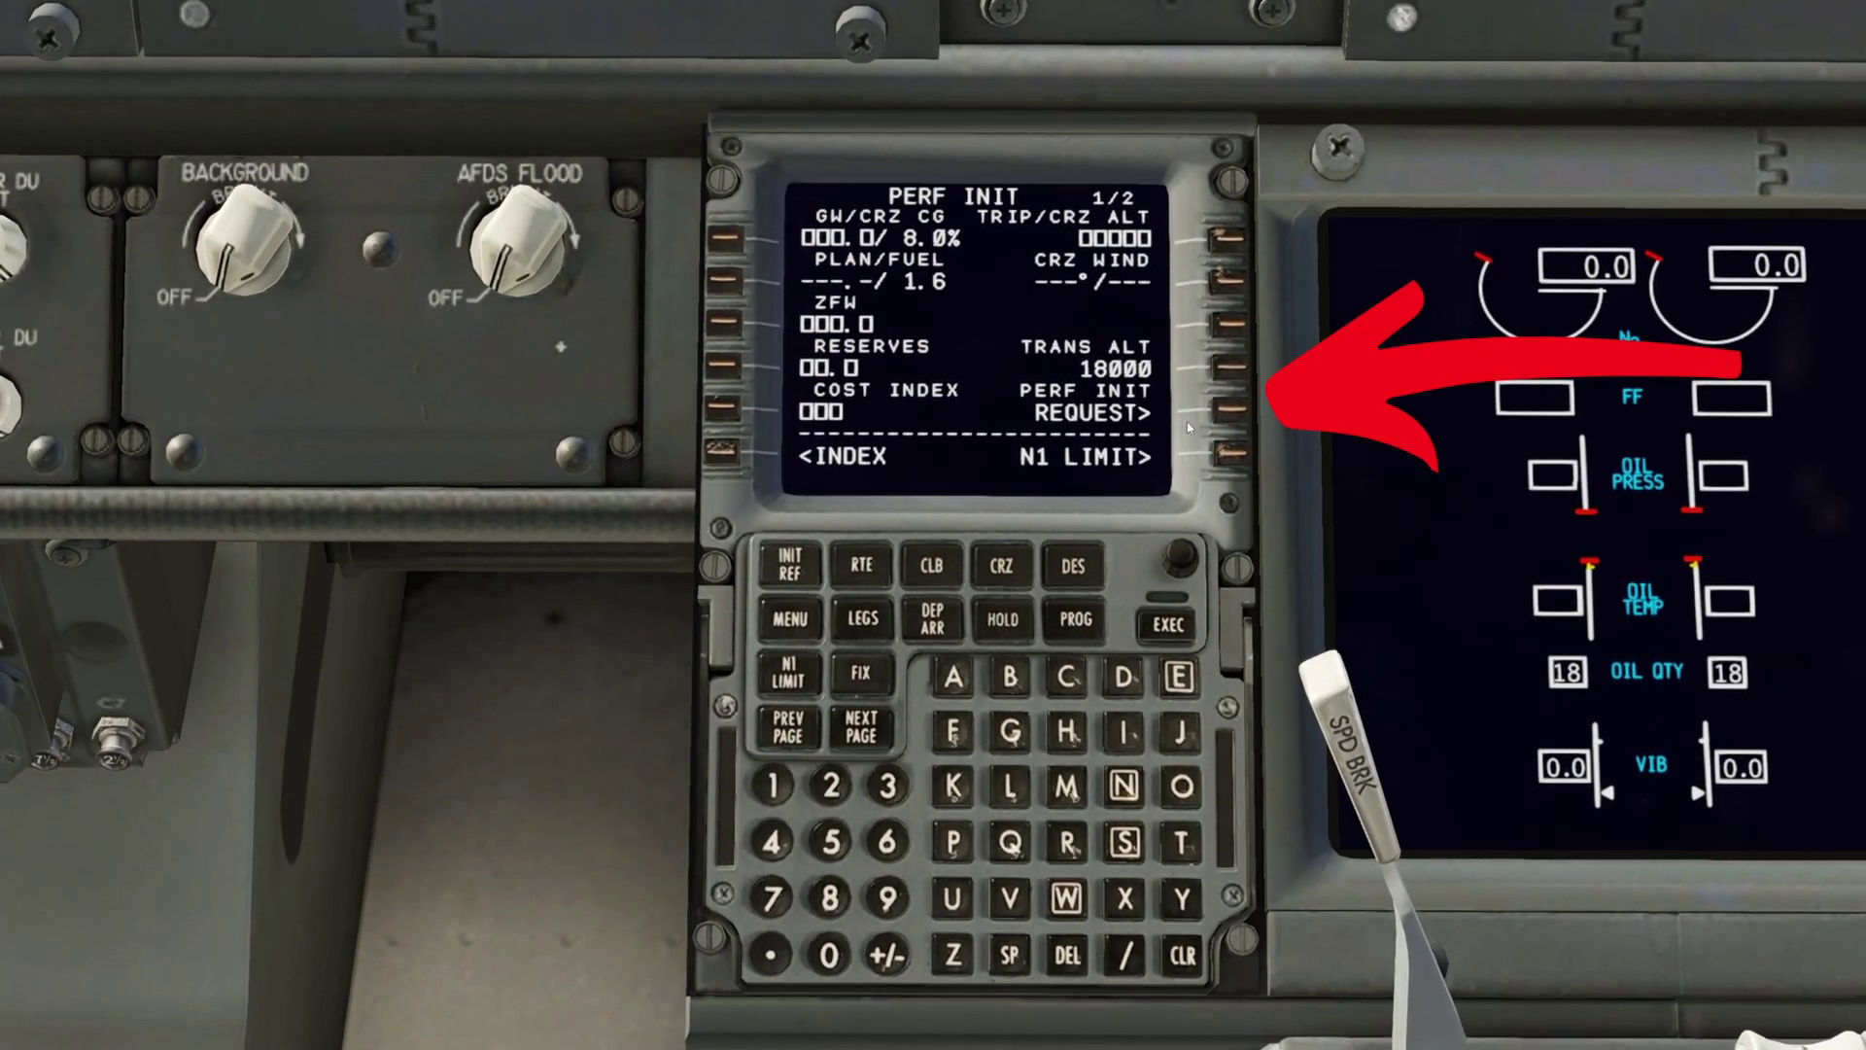
Request the performance data uplink on the FMC's PERF INIT page and check the figures against the flight plan PDF.
click(1230, 409)
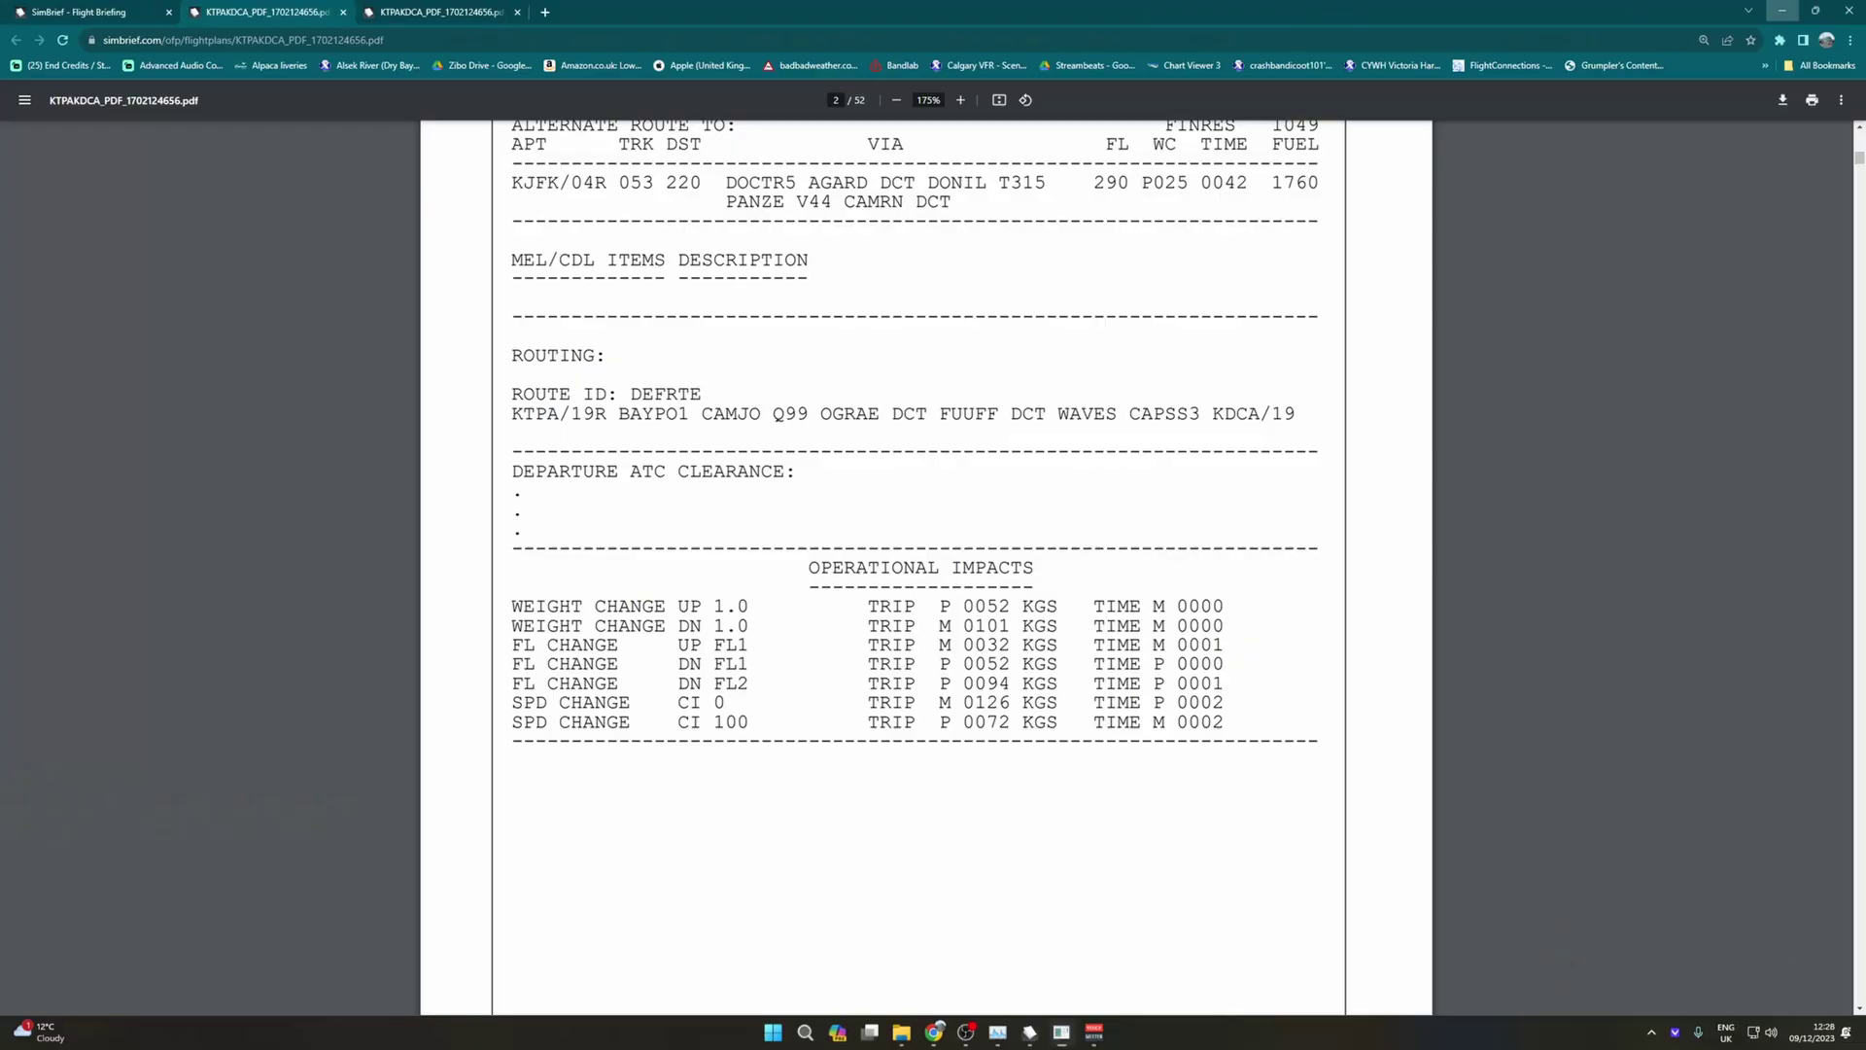
scroll(1312, 389, up, 15)
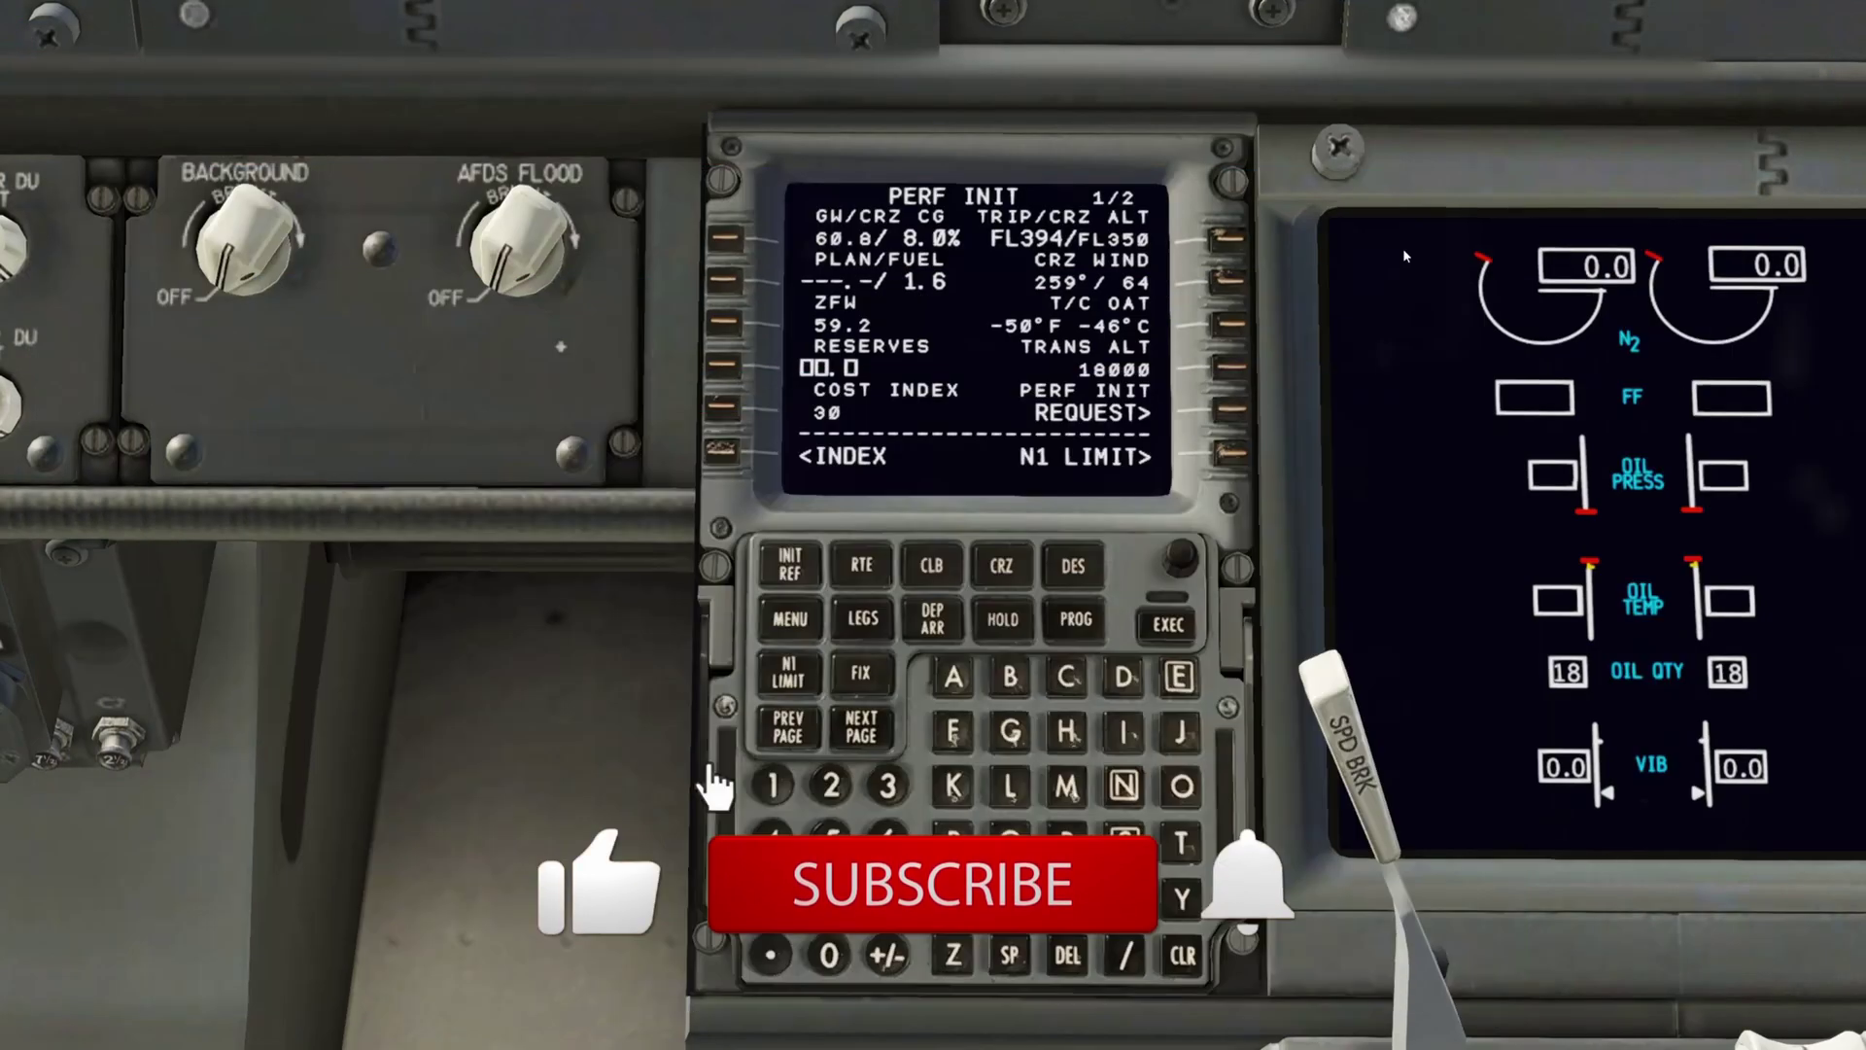
key(KP_0)
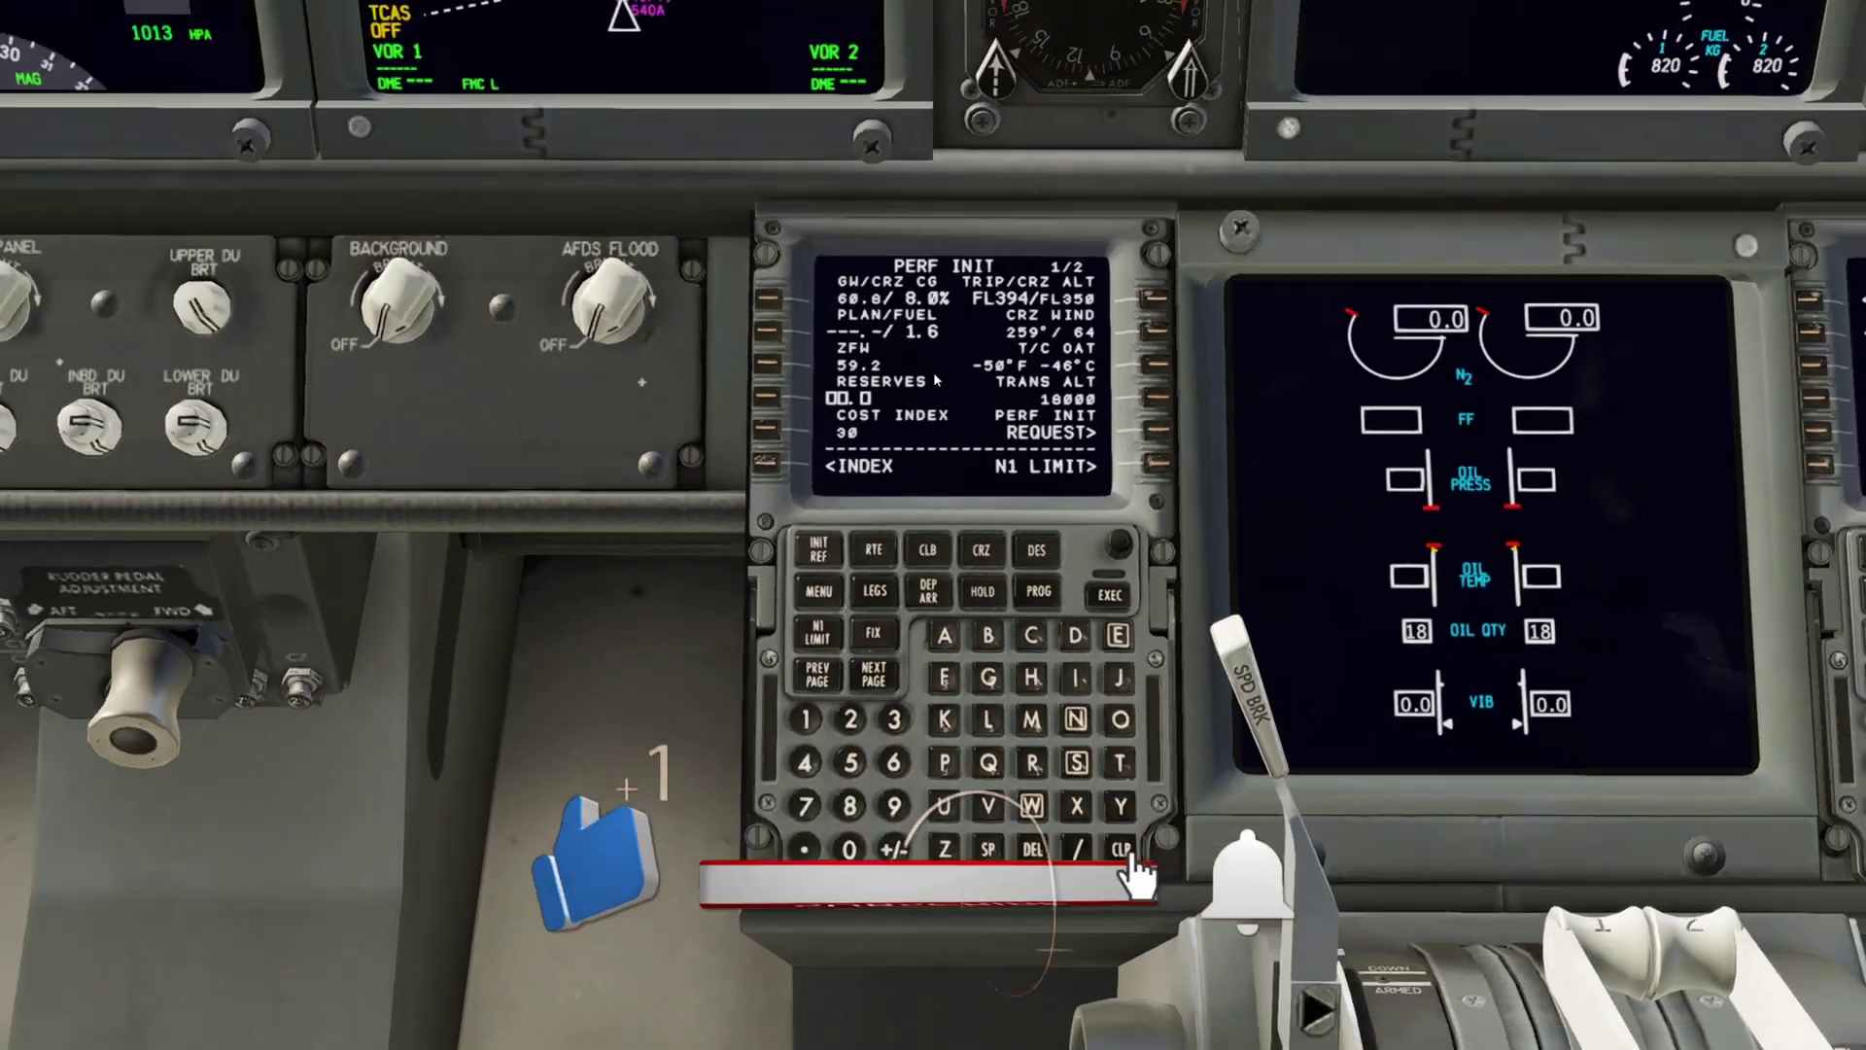
scroll(1378, 247, up, 2)
scroll(1379, 247, up, 6)
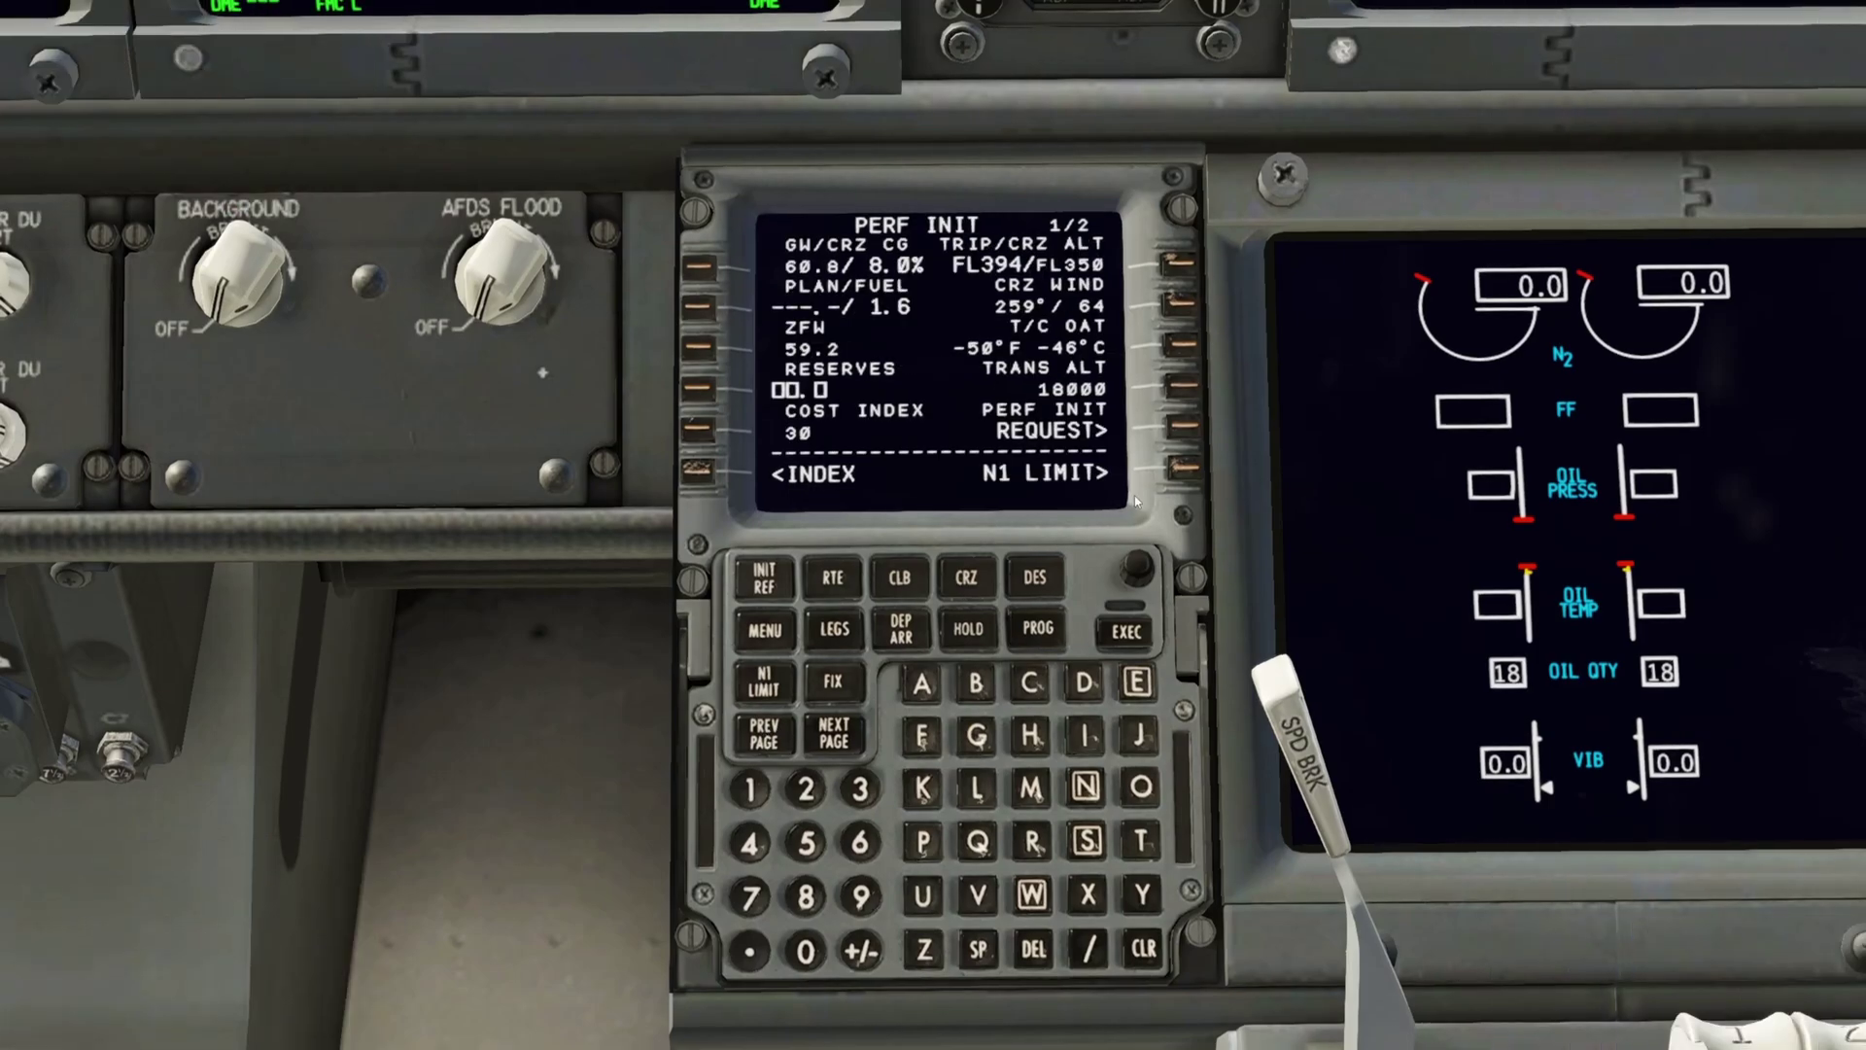
Look through the N1 limit and takeoff reference pages in the FMC and return to PERF INIT.
click(1200, 466)
click(1201, 465)
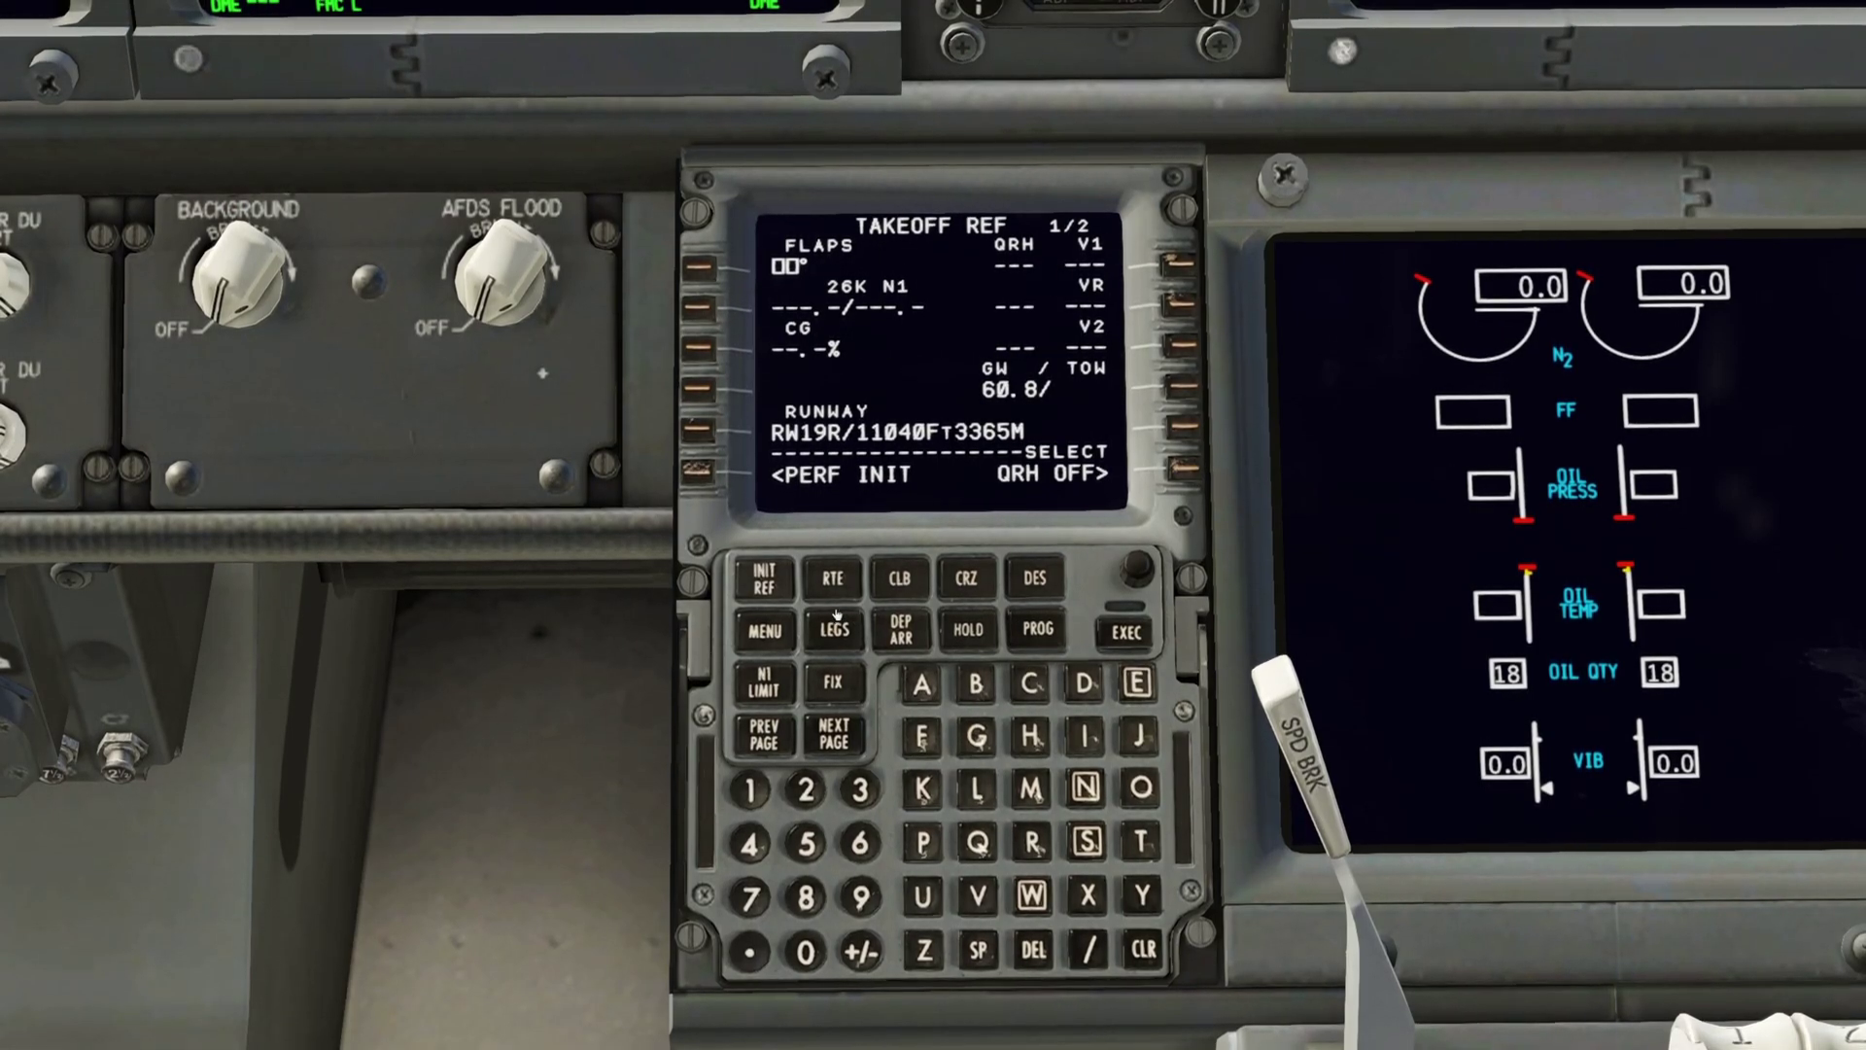
click(773, 583)
scroll(918, 592, down, 5)
scroll(851, 379, up, 4)
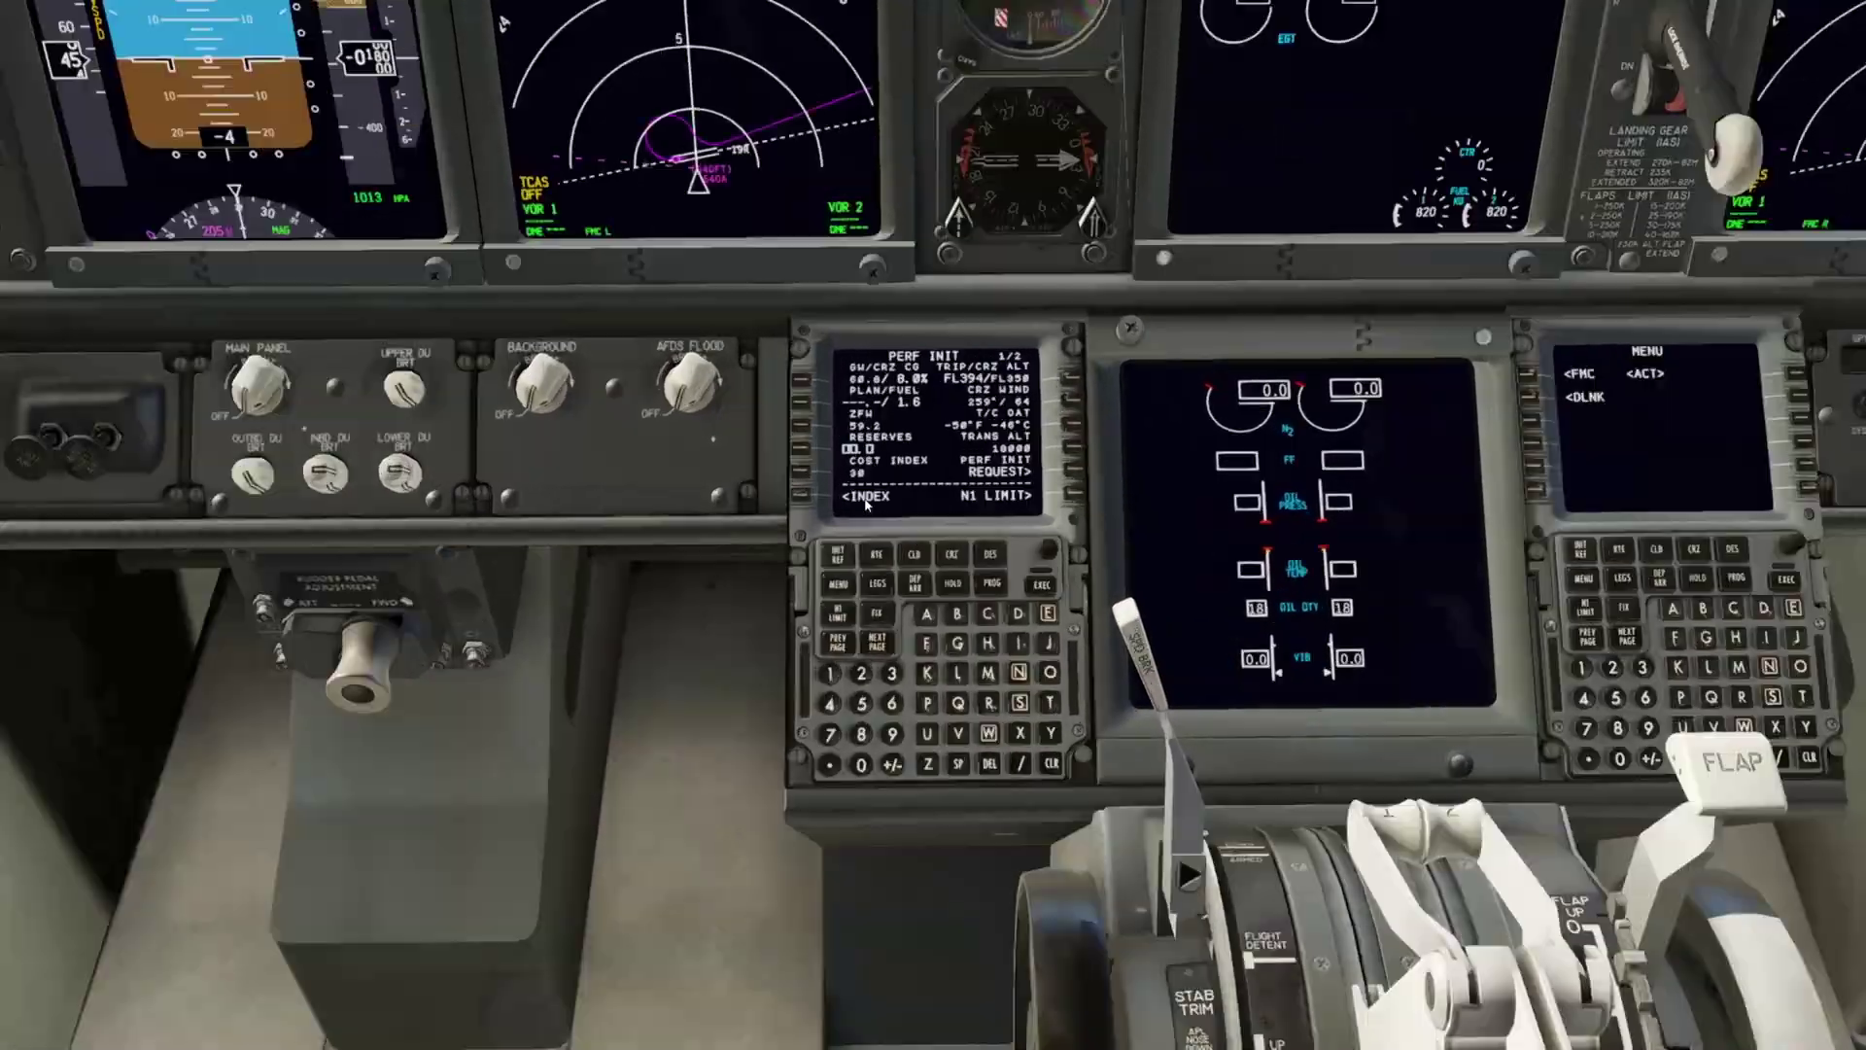
scroll(912, 479, down, 5)
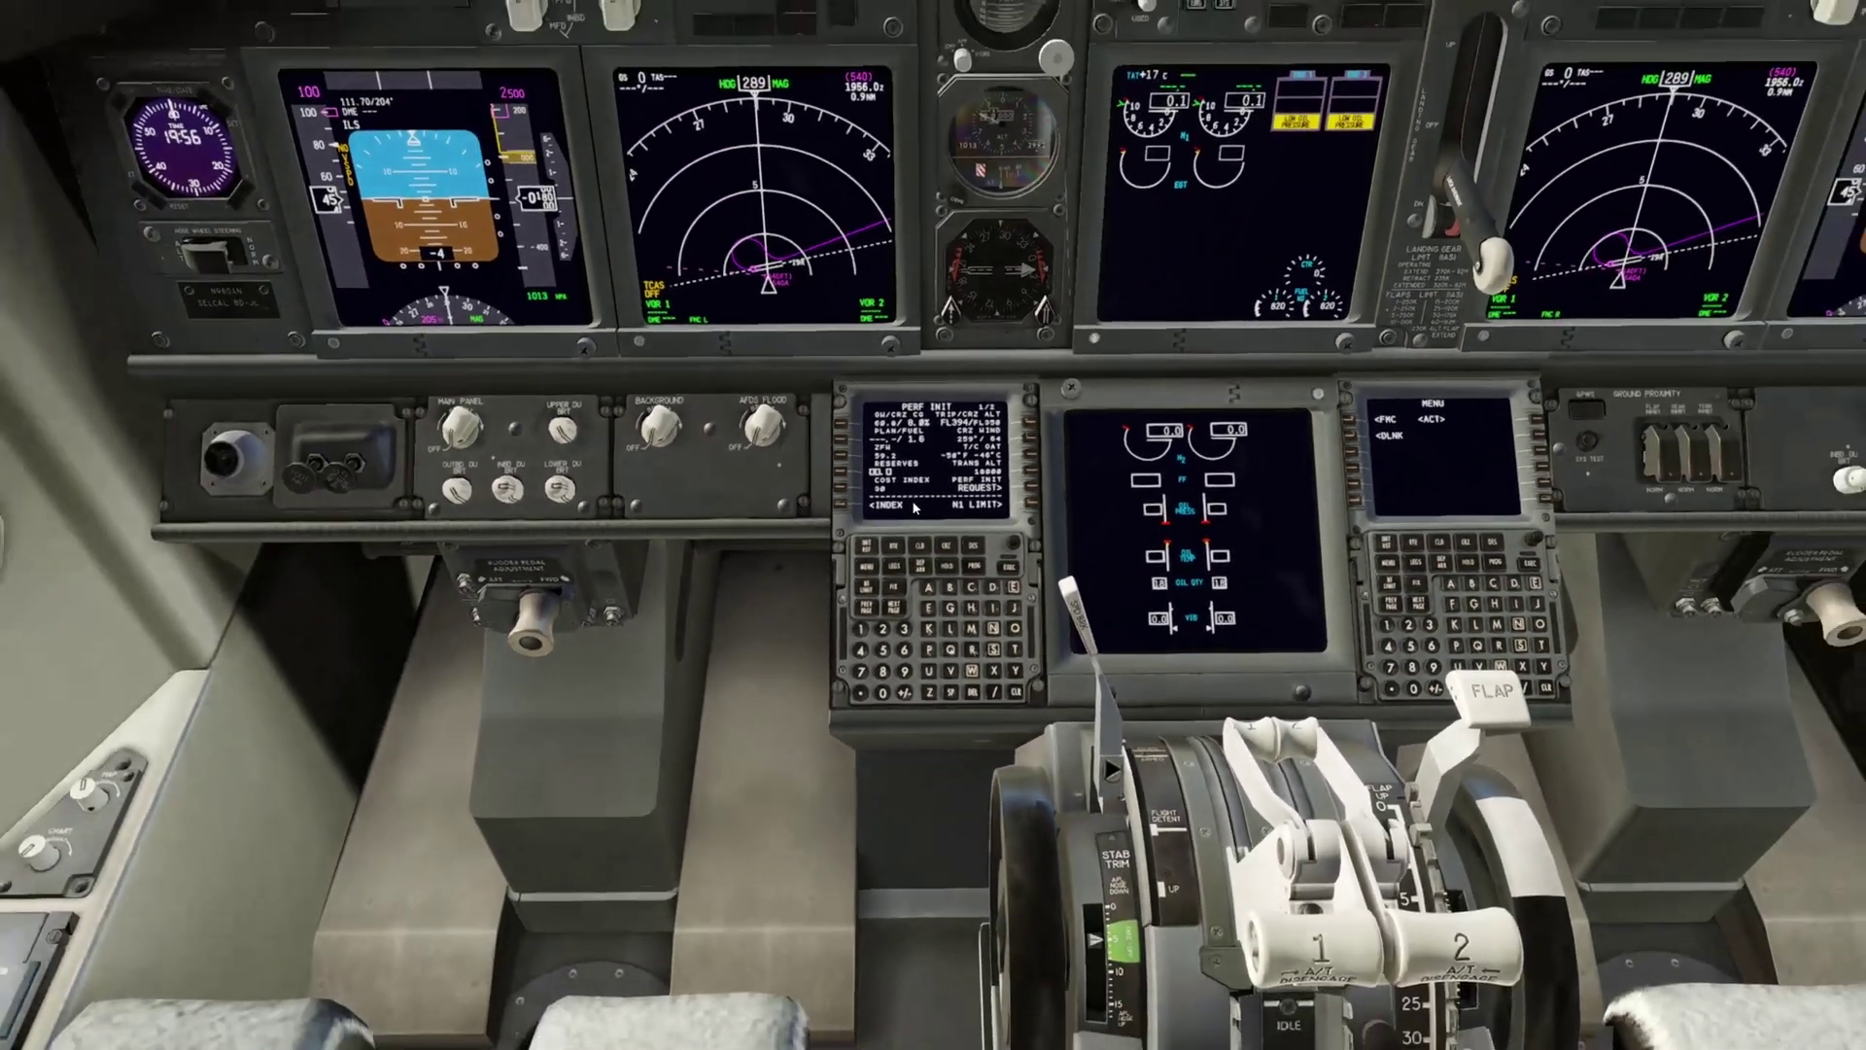